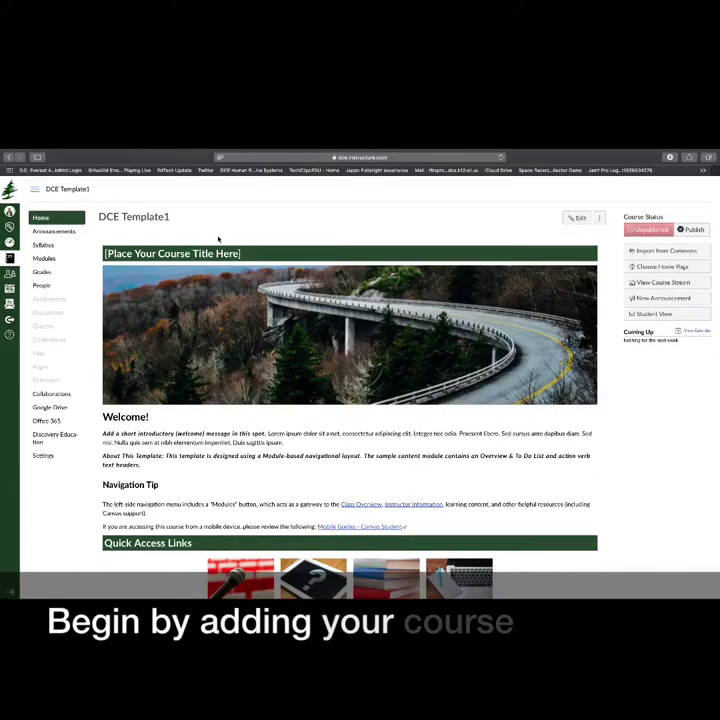
Change the banner title to 'Algebra 1' and the welcome text to 'Welcome to our Algebra course!'
click(578, 218)
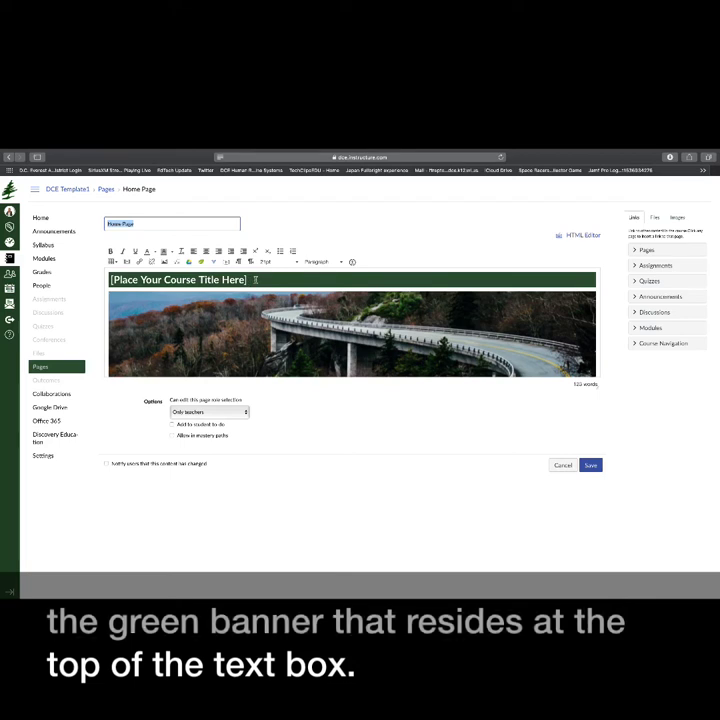
drag(250, 280, 197, 280)
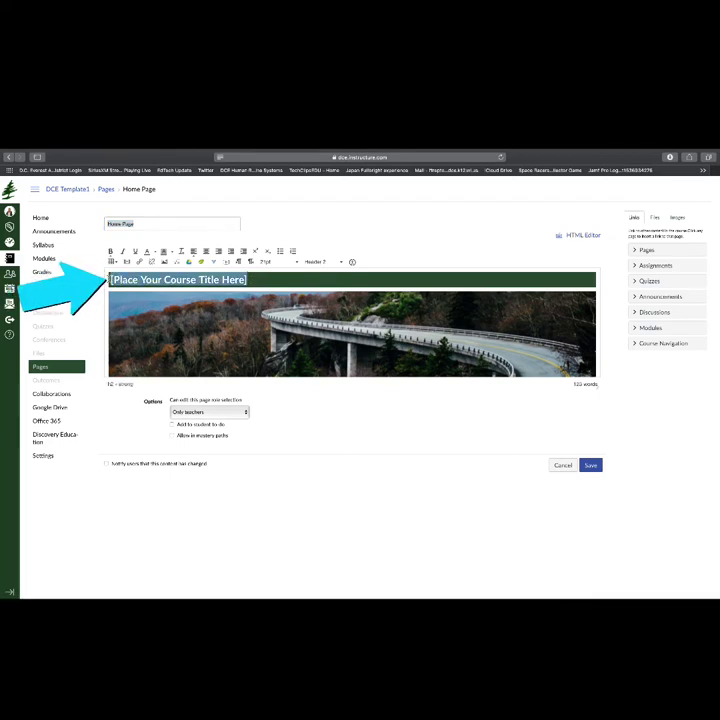
text(Algeb)
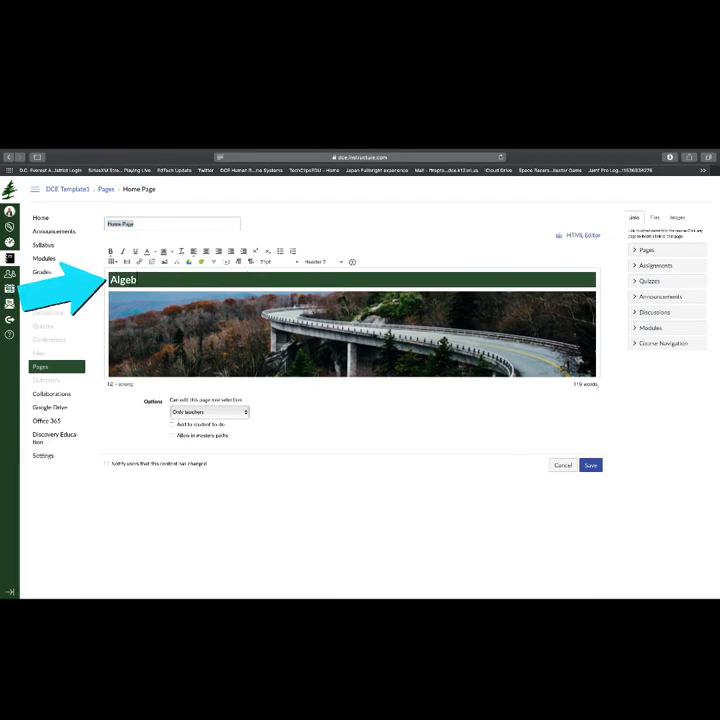
text(ra 1)
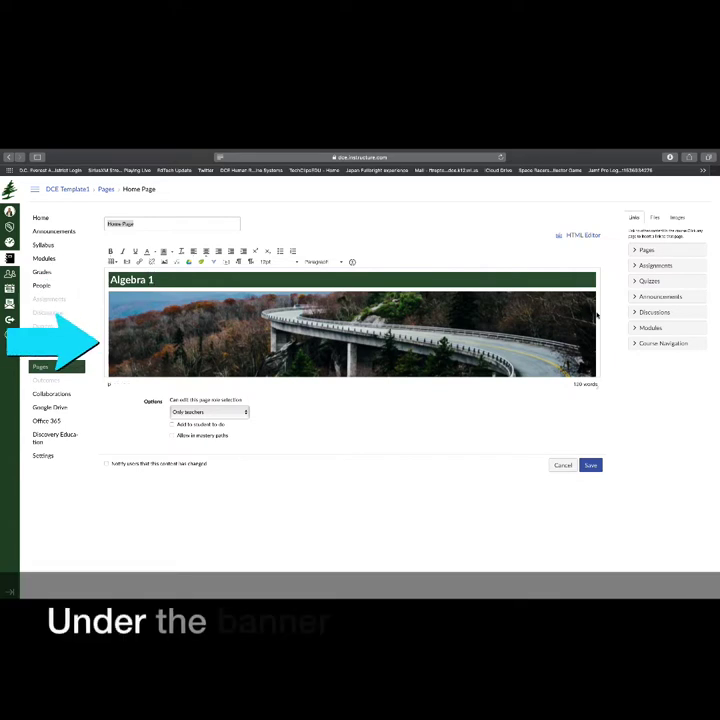
scroll(596, 312, down, 5)
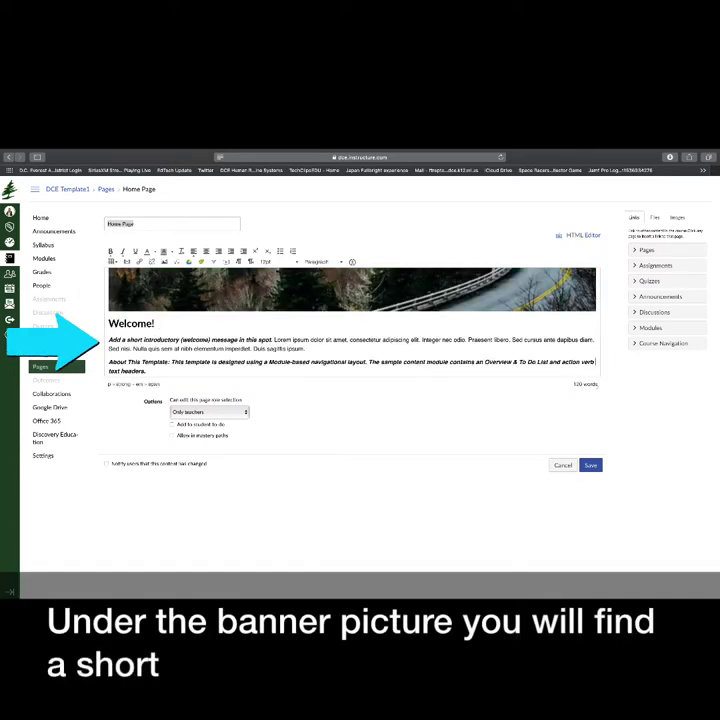
click(190, 340)
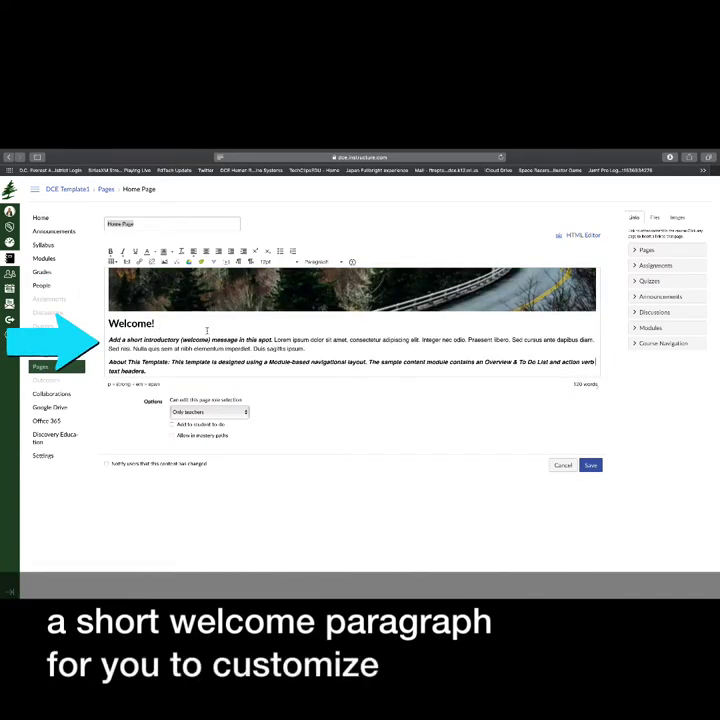
drag(302, 353, 108, 340)
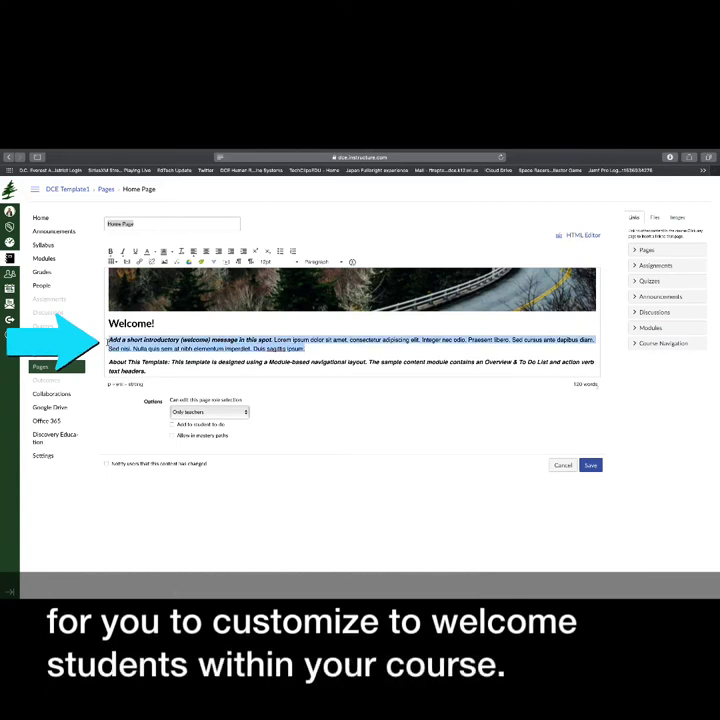
text(Welcome to our Algebra course!)
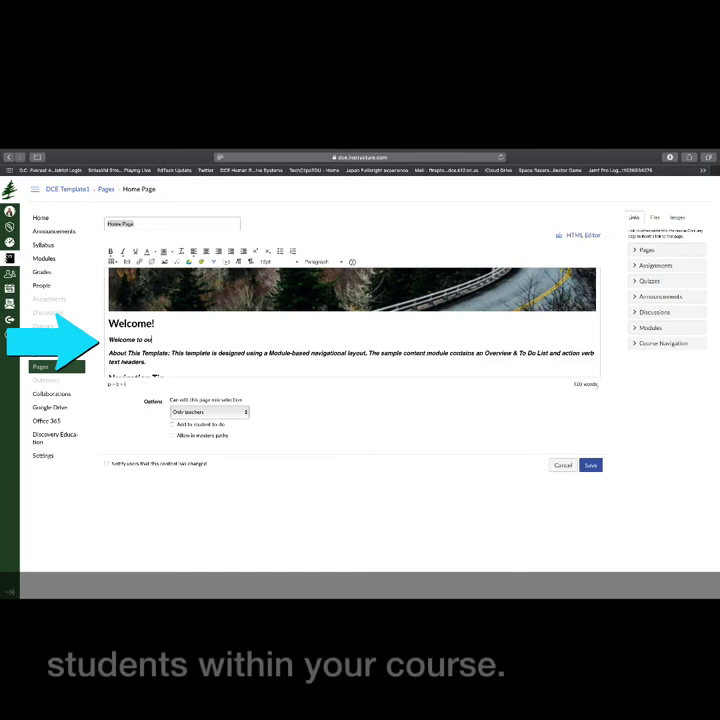
Delete the About This Template paragraph and its empty line above Navigation Tip
drag(153, 363, 108, 352)
key(BackSpace)
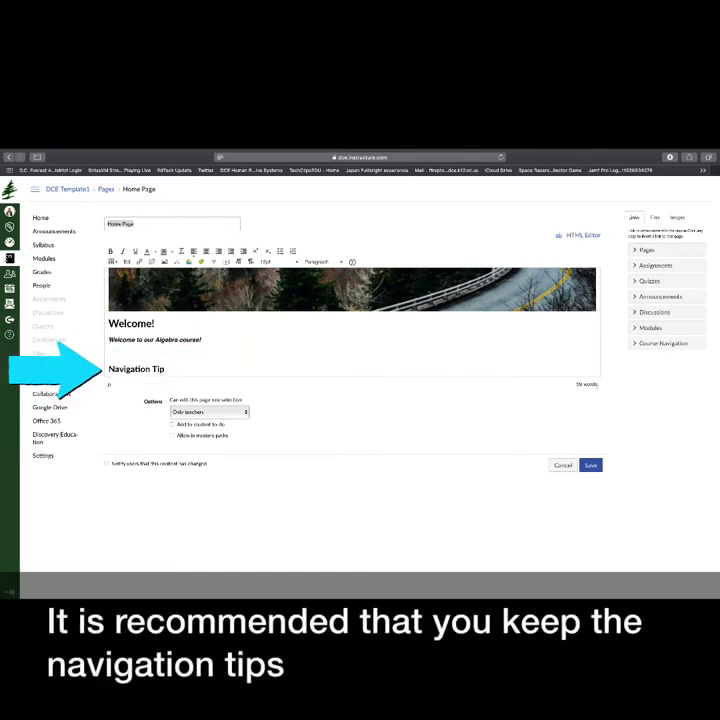
key(BackSpace)
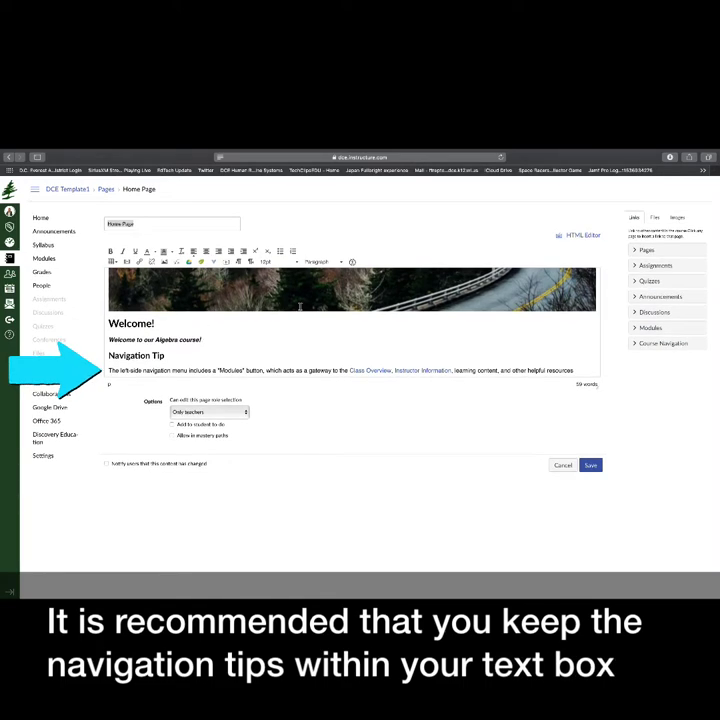
key(Down)
key(Down)
key(Down)
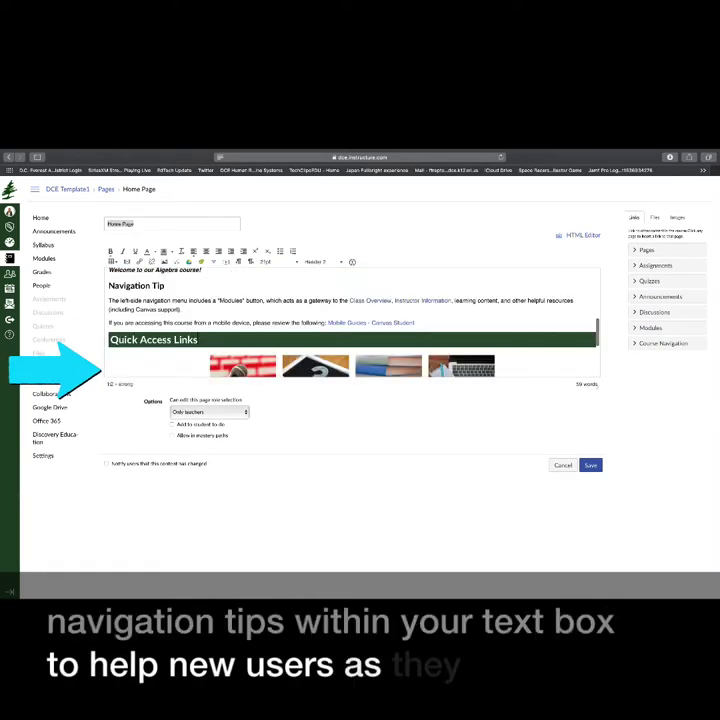
key(Down)
key(Down)
scroll(352, 320, up, 3)
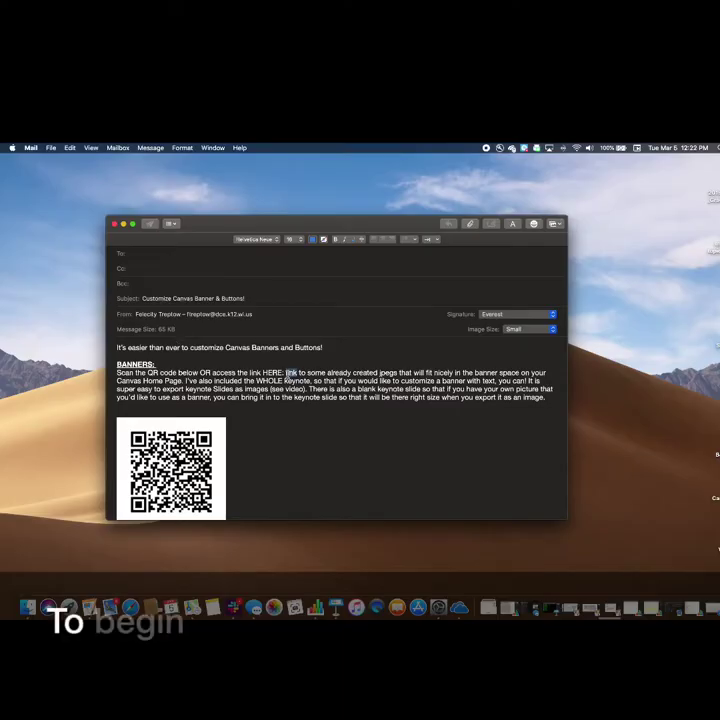
Open the email's banner 'link' in the browser to reach the Google Drive folder
right_click(291, 373)
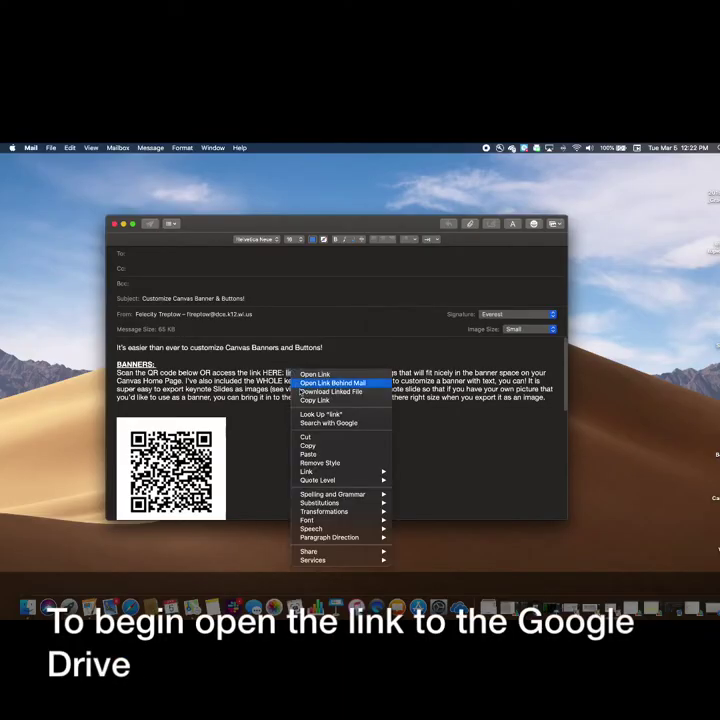
click(315, 374)
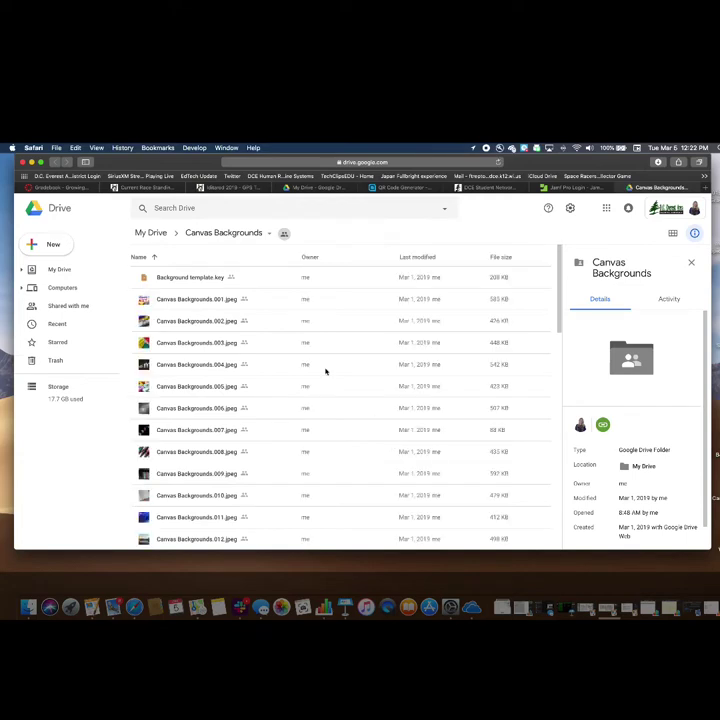
Download the entire Canvas Backgrounds folder from its breadcrumb menu
click(269, 234)
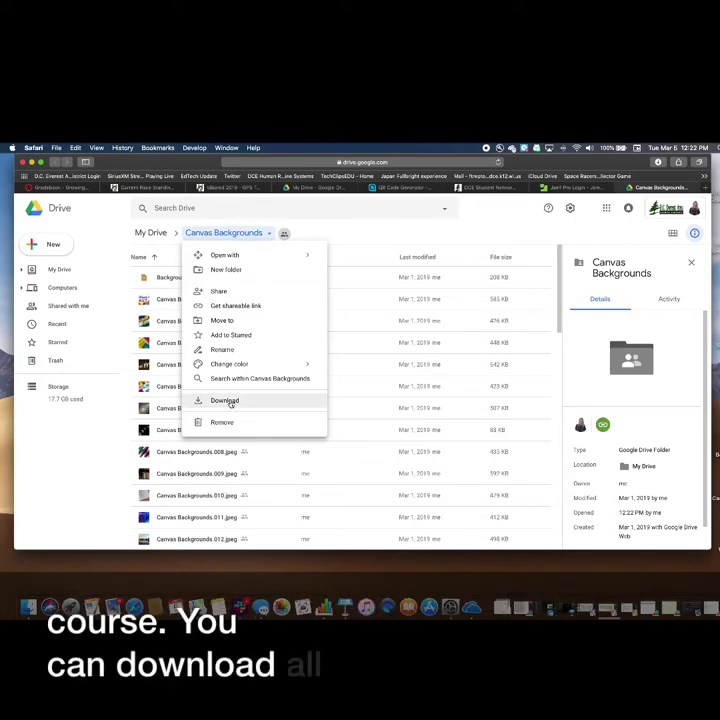
click(231, 402)
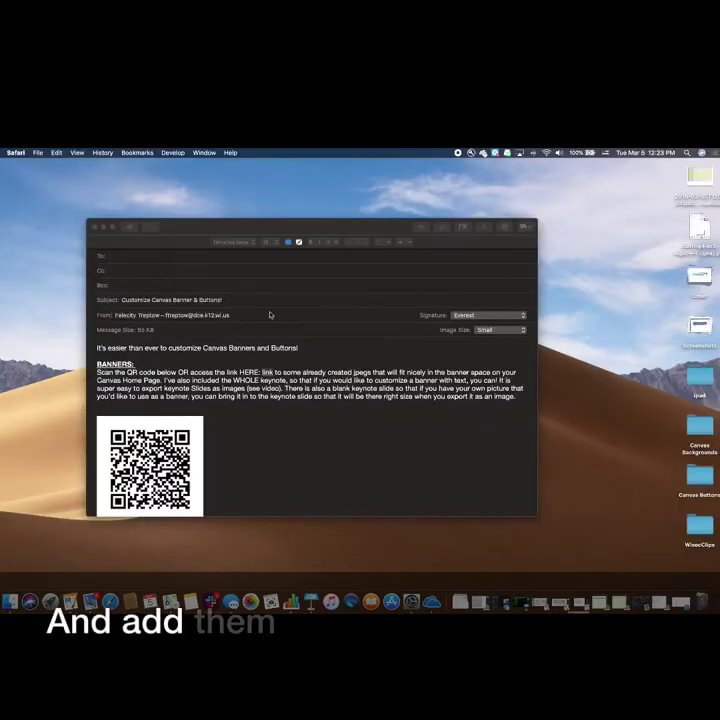
Browse the banner images in the downloaded Canvas Backgrounds folder, then open Canvas Backgrounds.key
double_click(703, 438)
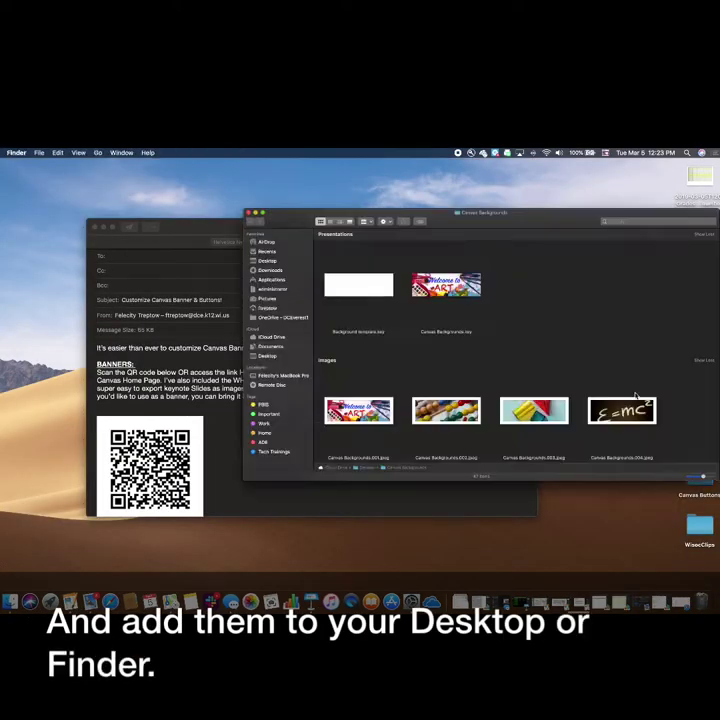
scroll(354, 350, down, 10)
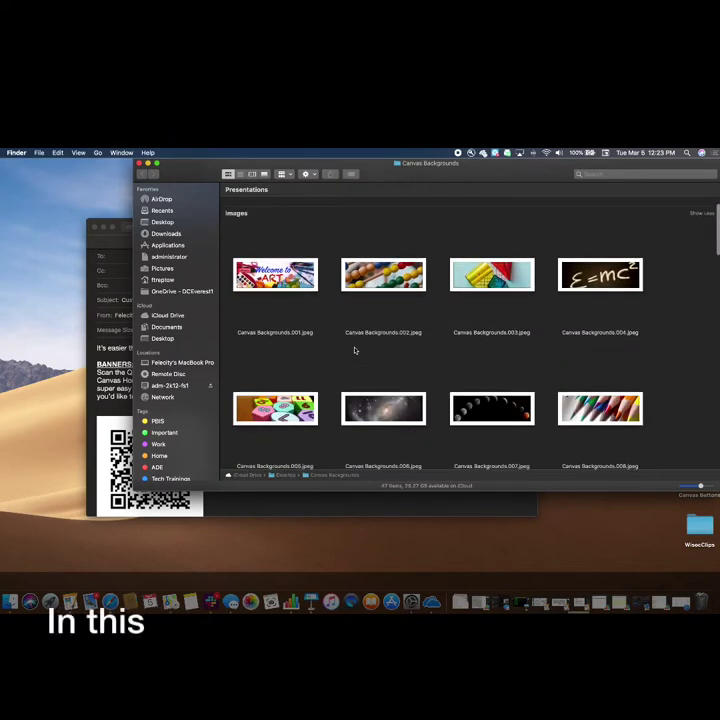
scroll(354, 350, down, 5)
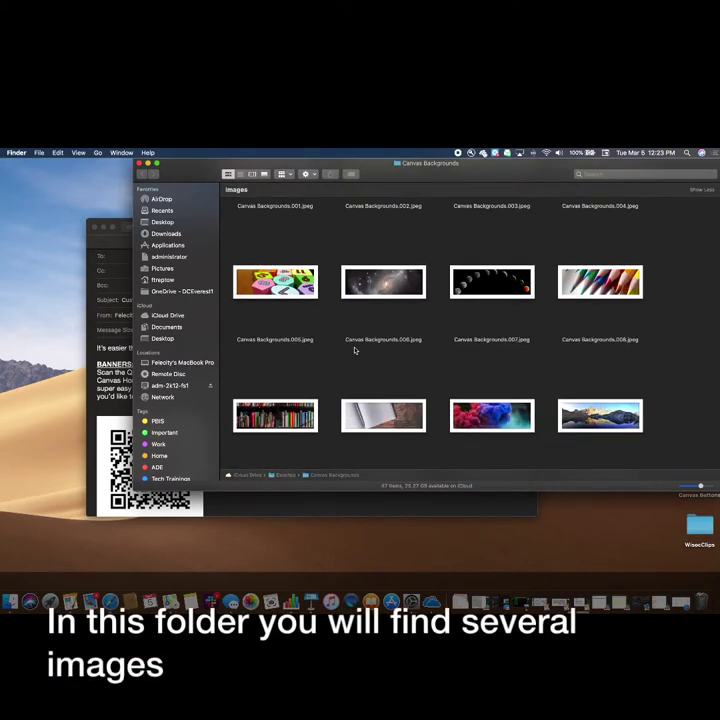
scroll(354, 350, down, 8)
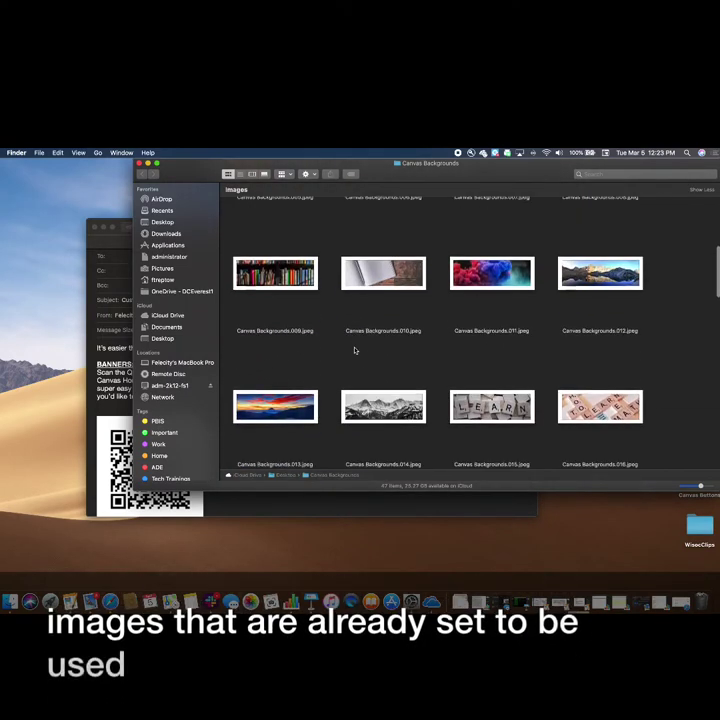
scroll(354, 350, down, 10)
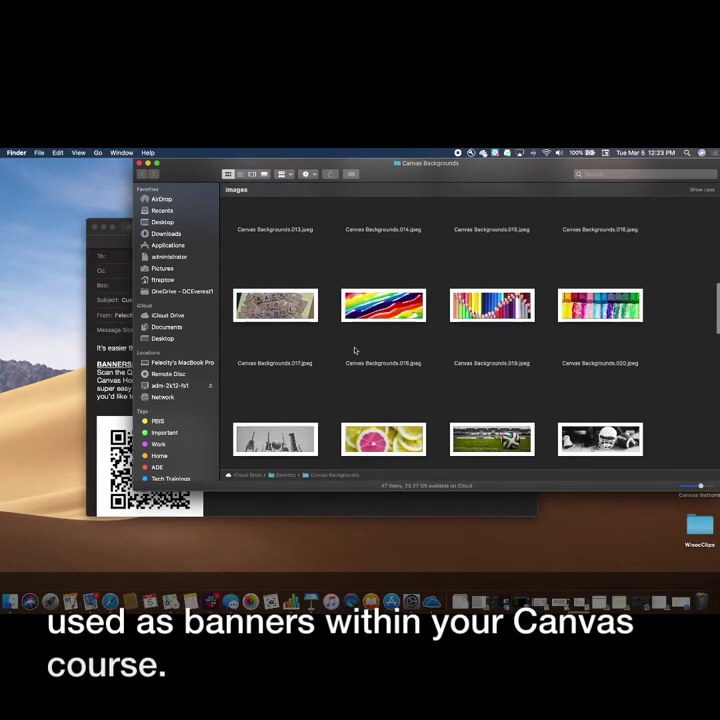
scroll(354, 350, down, 6)
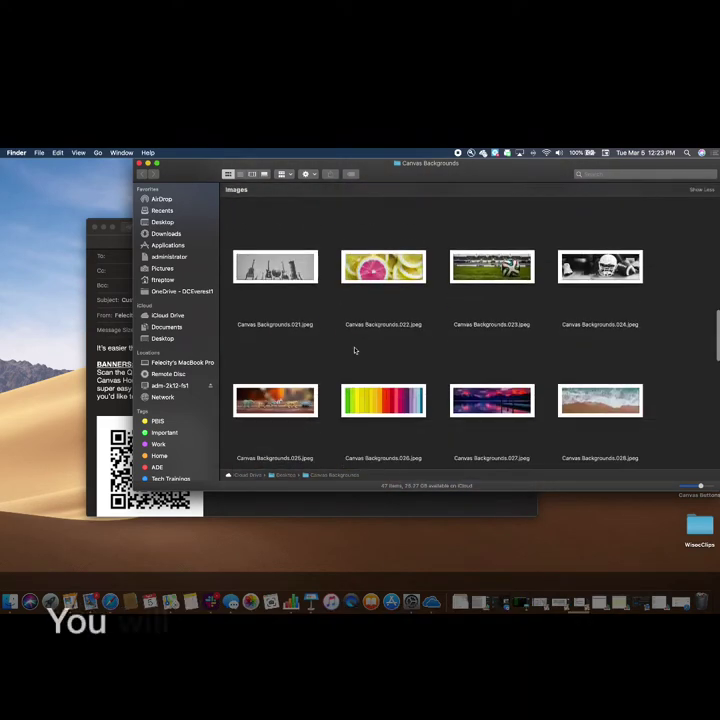
scroll(354, 350, down, 6)
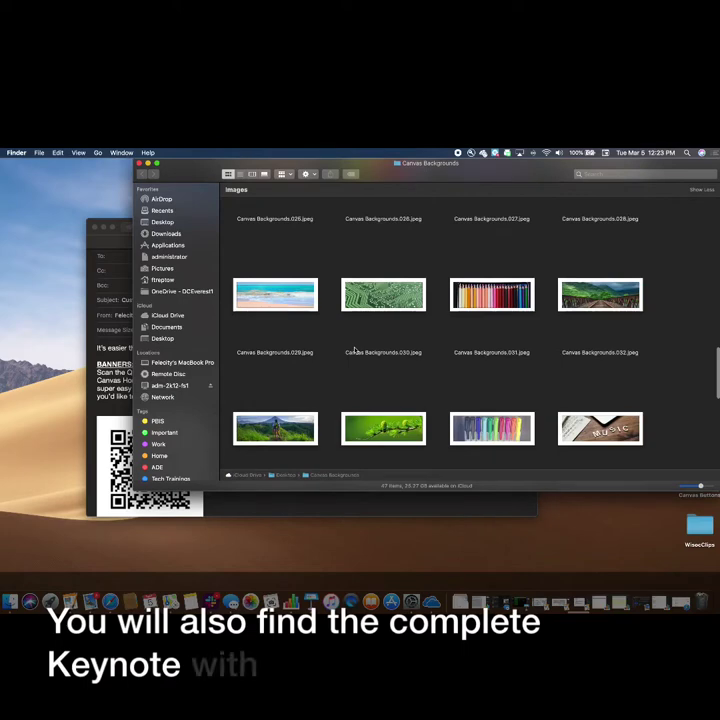
scroll(354, 350, down, 6)
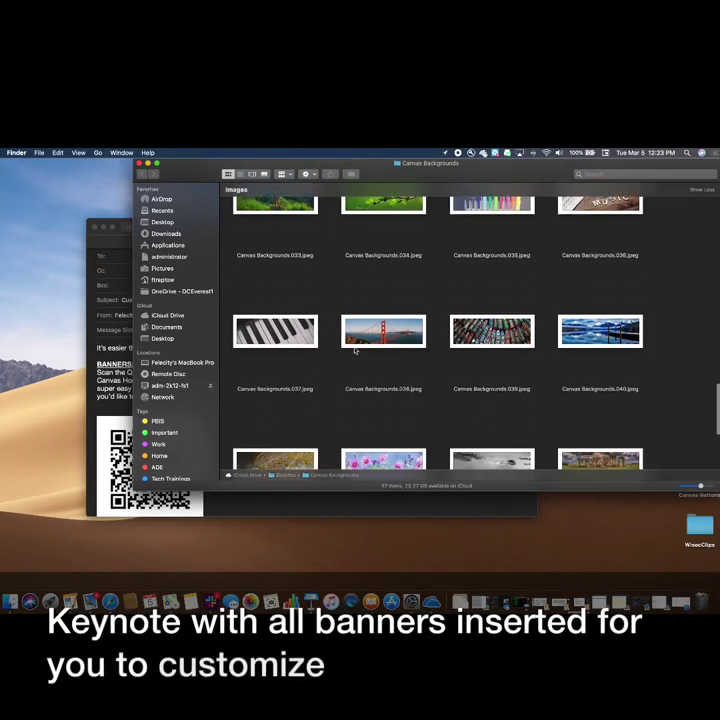
scroll(354, 350, down, 2)
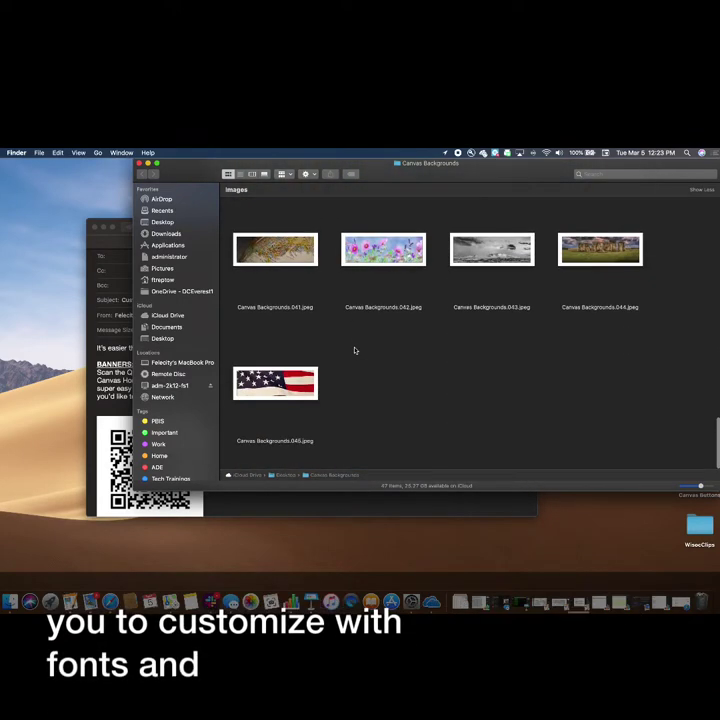
scroll(354, 350, up, 15)
scroll(354, 350, up, 10)
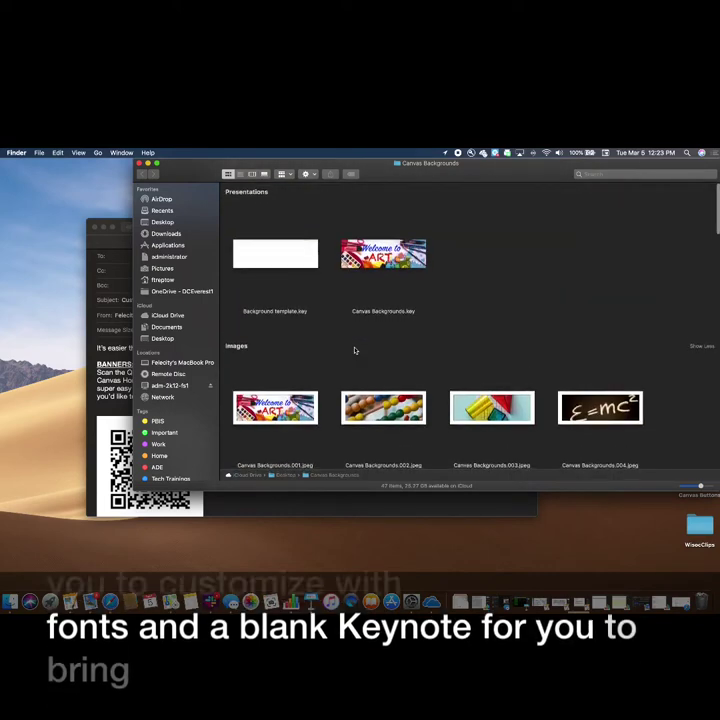
double_click(383, 255)
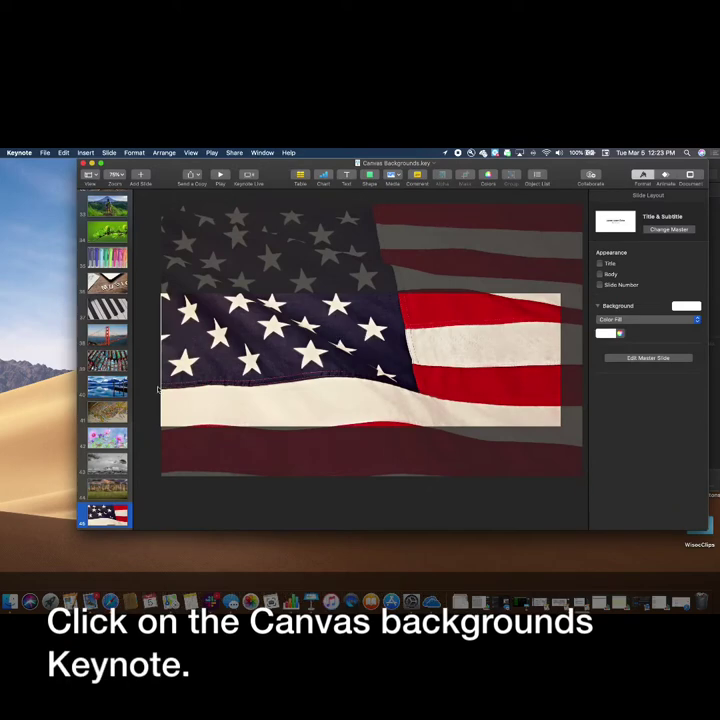
Add a text box to abacus slide 2 with Title paragraph style at 200 pt
scroll(107, 360, up, 20)
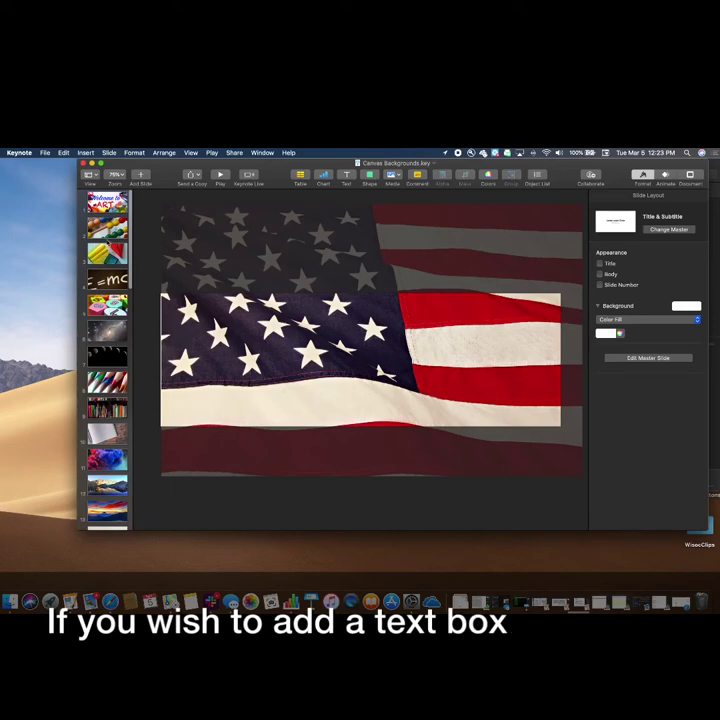
click(107, 229)
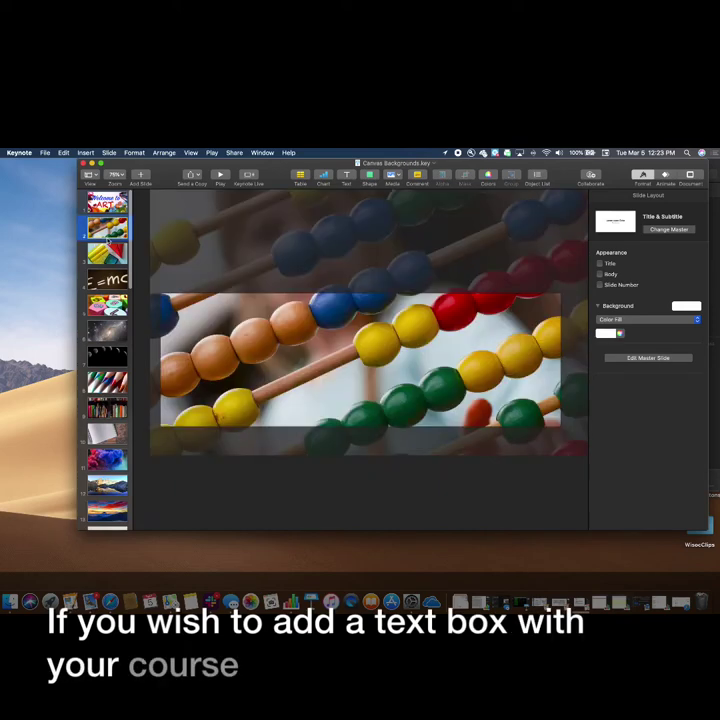
click(345, 176)
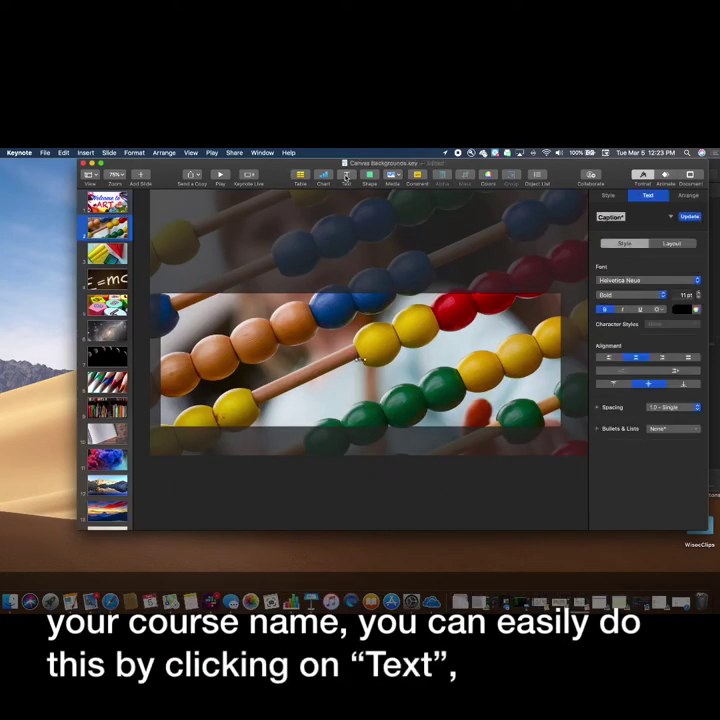
click(671, 219)
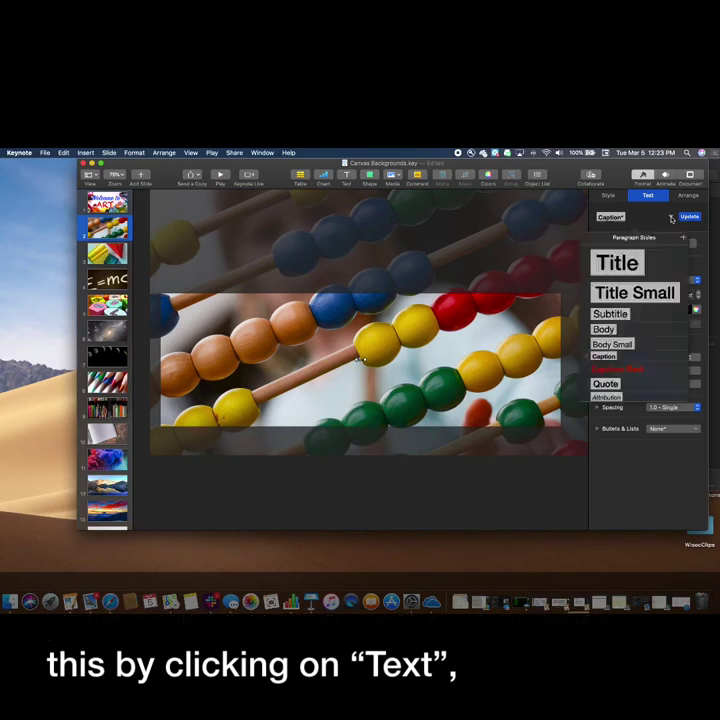
click(620, 260)
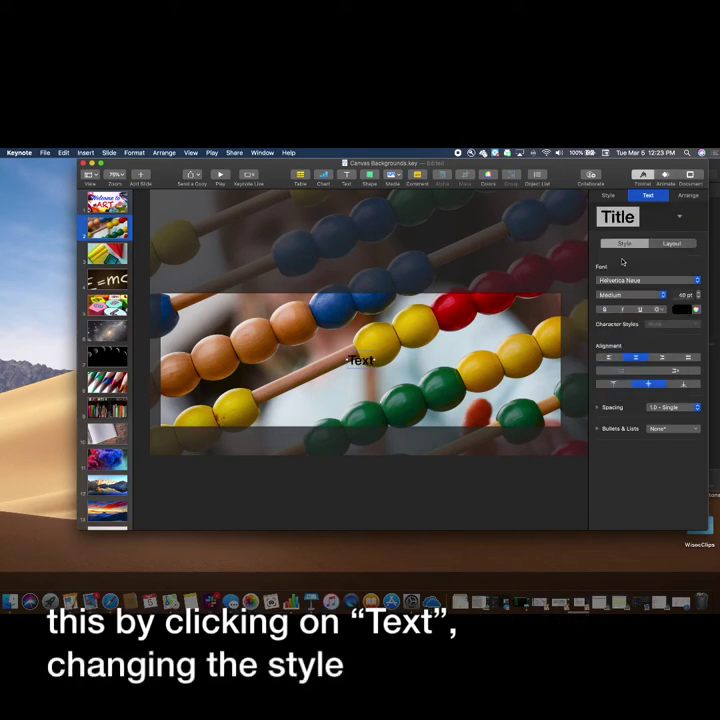
double_click(684, 295)
text(200)
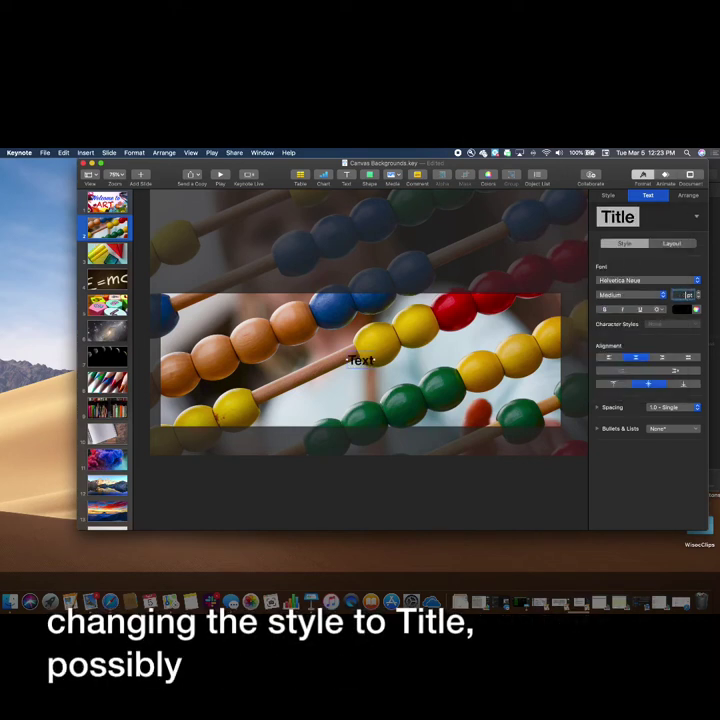
key(Return)
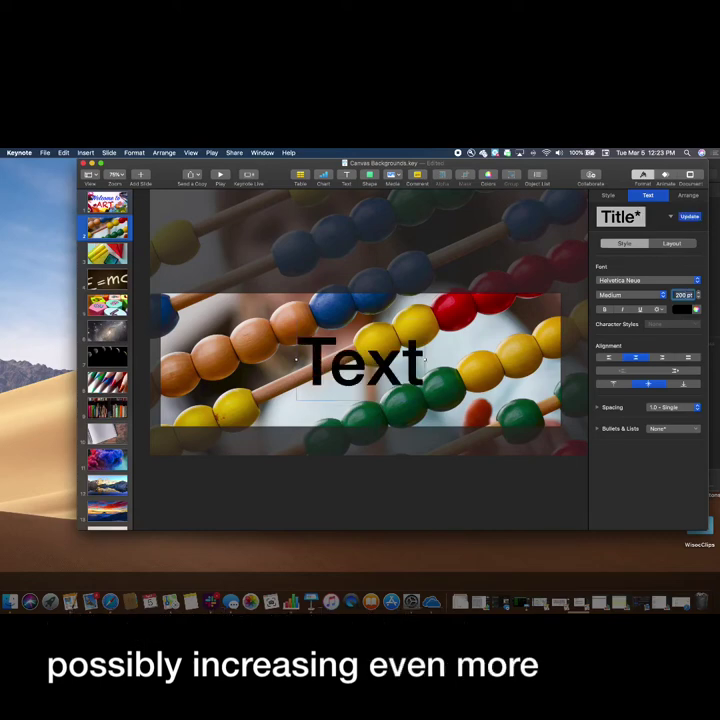
Replace the placeholder text with 'Algebra' and deselect it
double_click(420, 440)
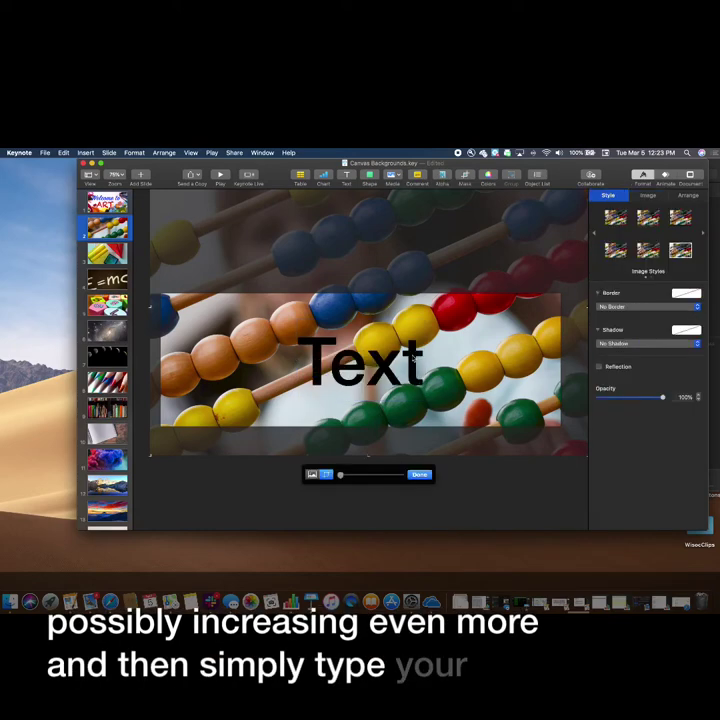
double_click(411, 360)
text(Algebra)
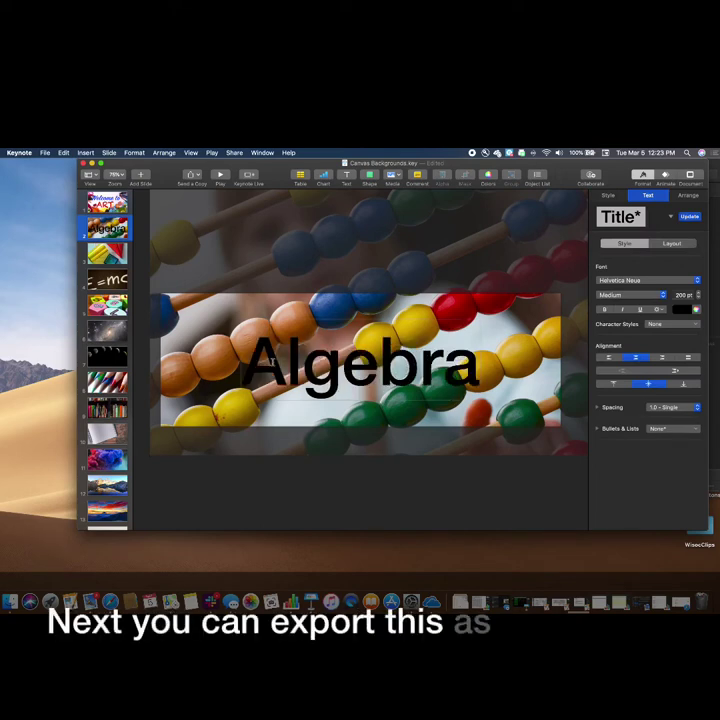
click(292, 267)
click(258, 490)
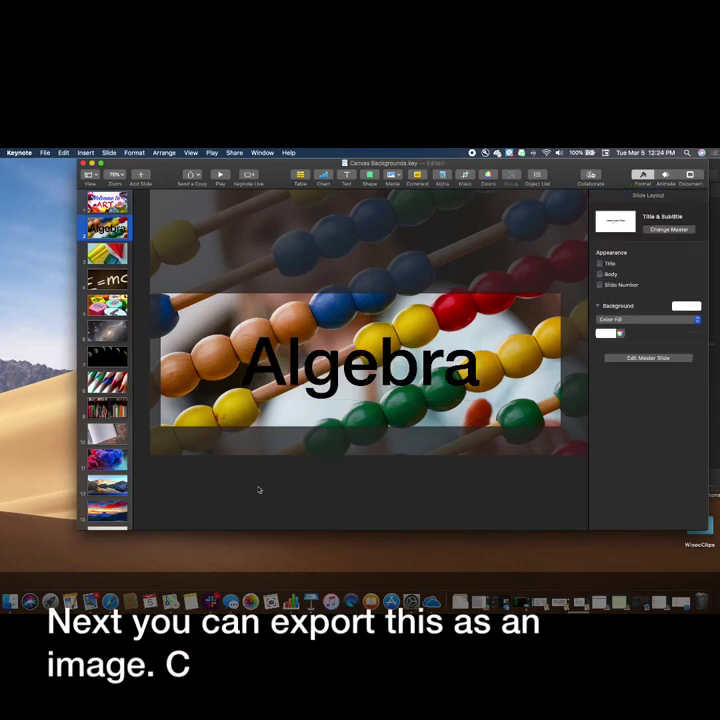
Export only slide 2 as a JPEG to the Desktop without replacing, then open Background template.key
click(45, 153)
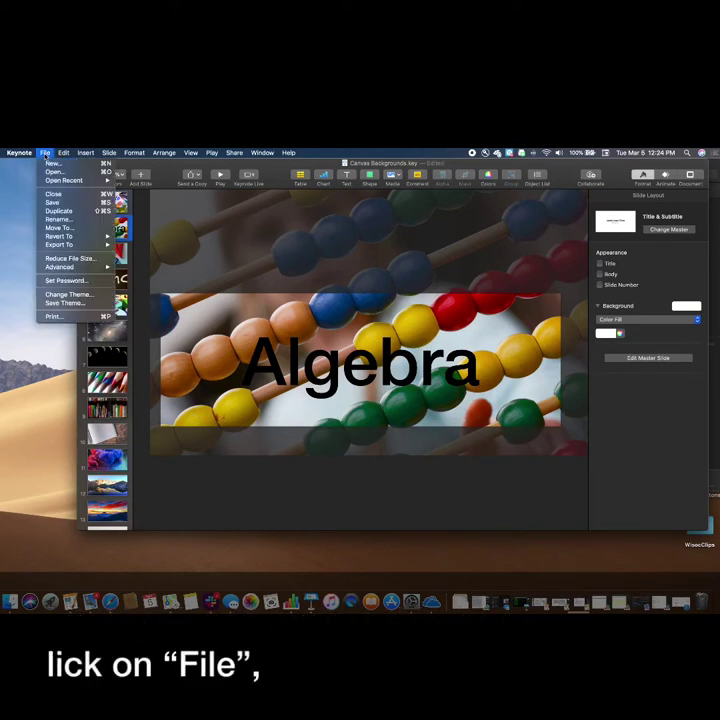
mouse_move(66, 246)
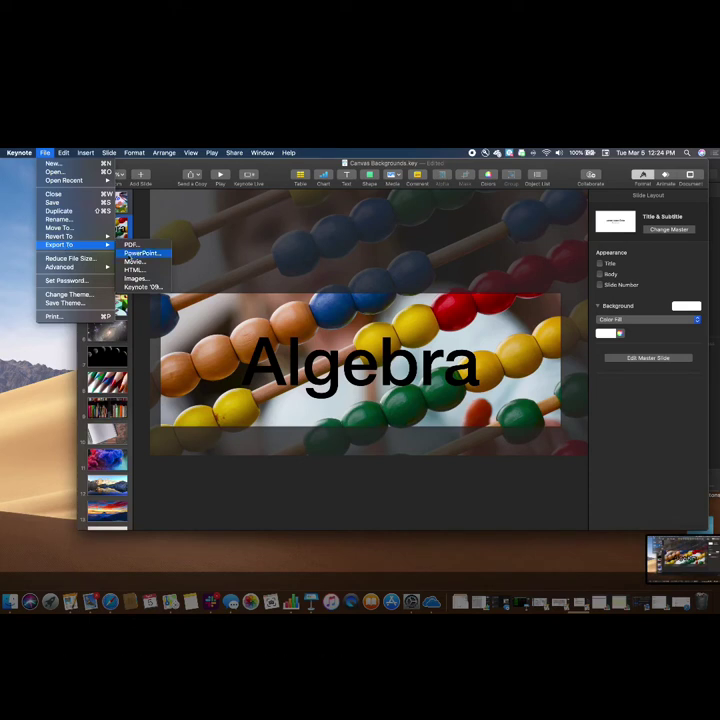
click(135, 278)
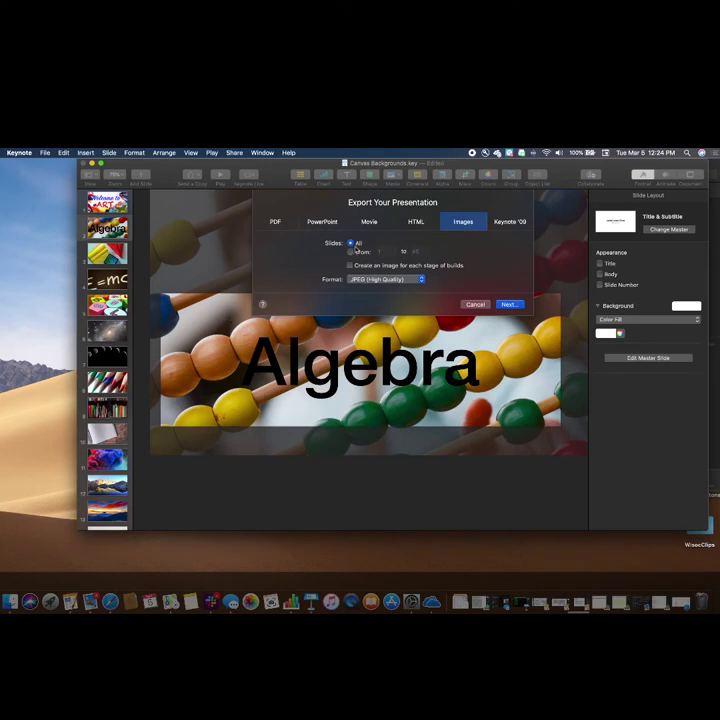
click(381, 253)
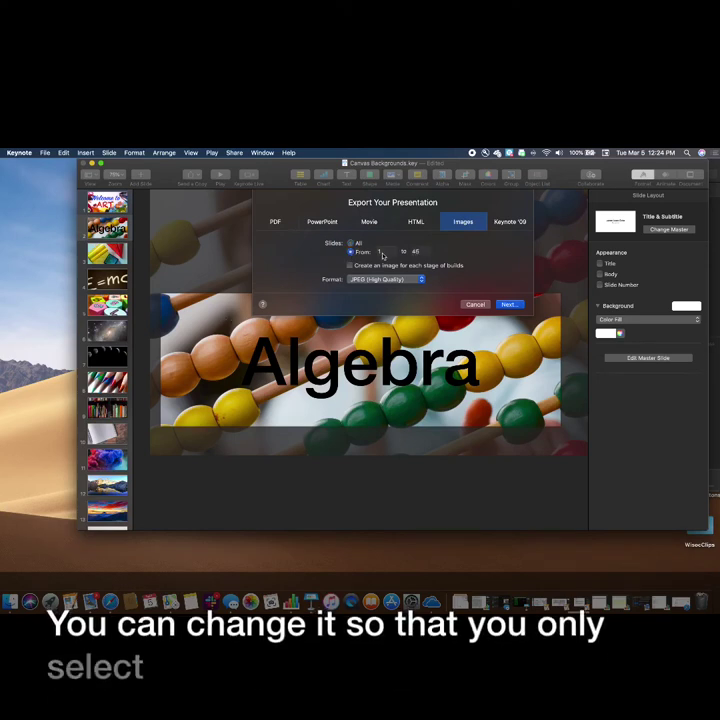
double_click(381, 253)
text(2)
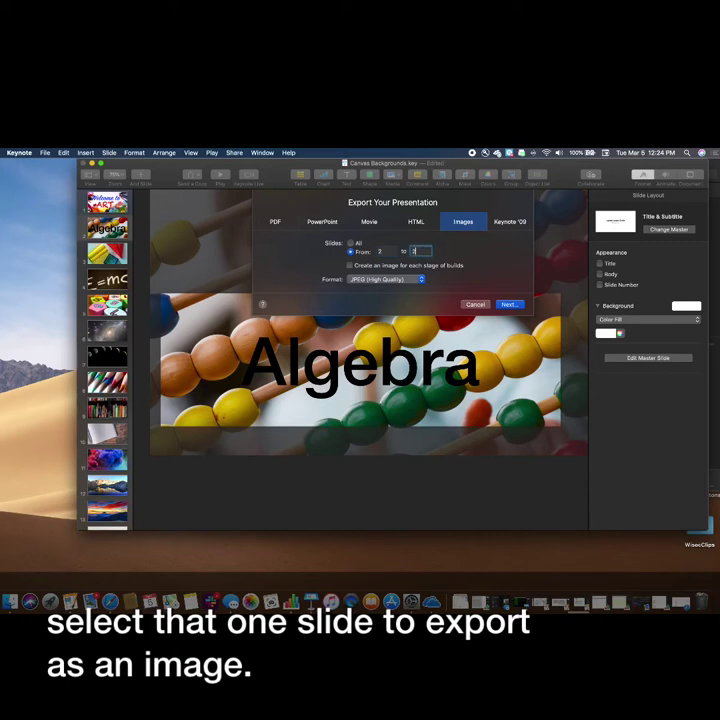
click(501, 302)
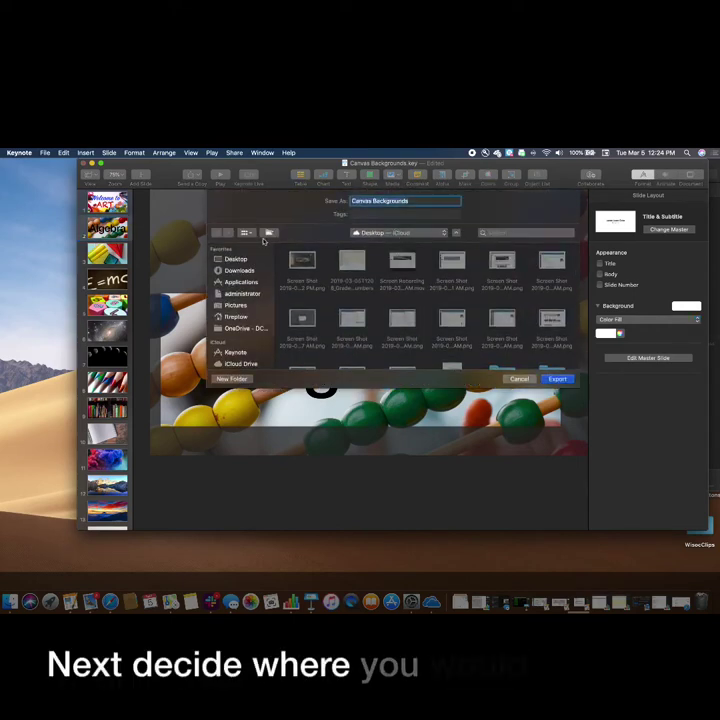
click(557, 379)
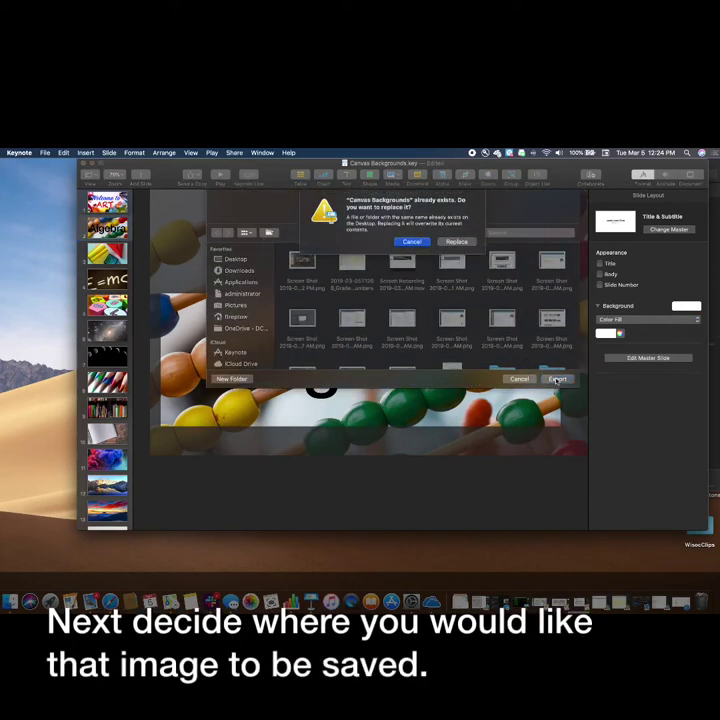
click(413, 243)
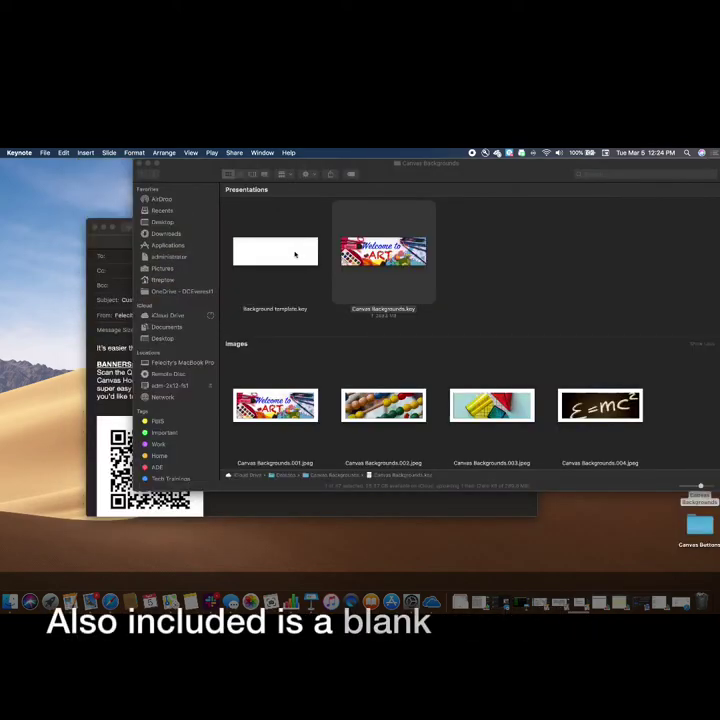
double_click(295, 255)
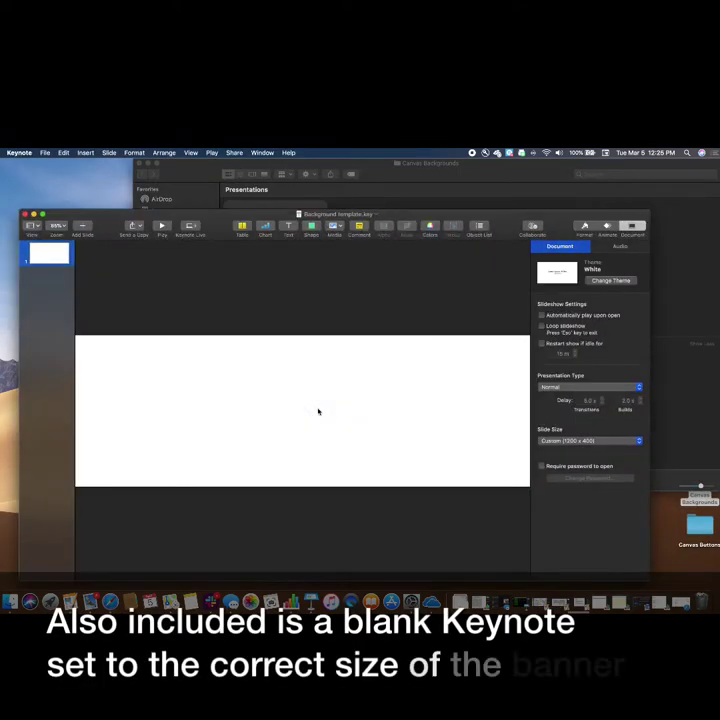
Insert the Riverside Elementary group photo from the Classroom Photos album onto the slide
click(334, 227)
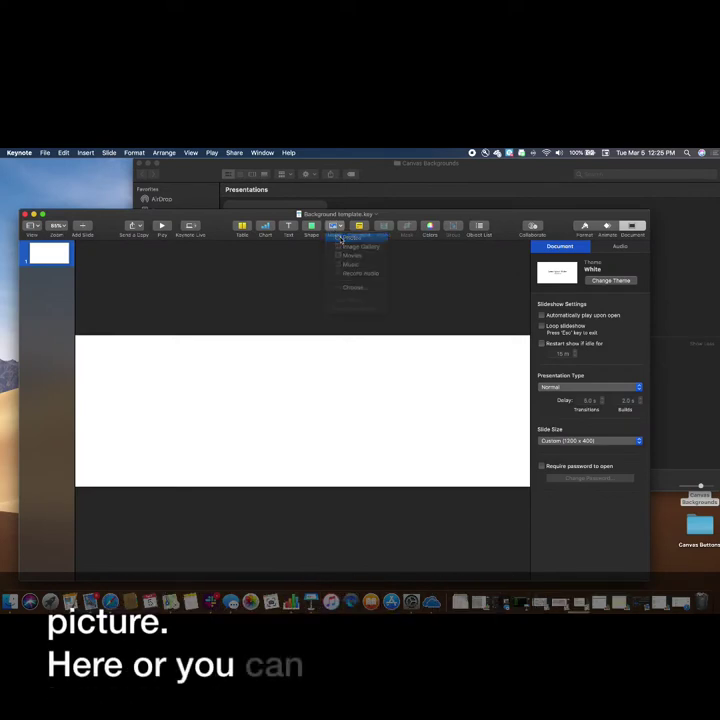
click(345, 238)
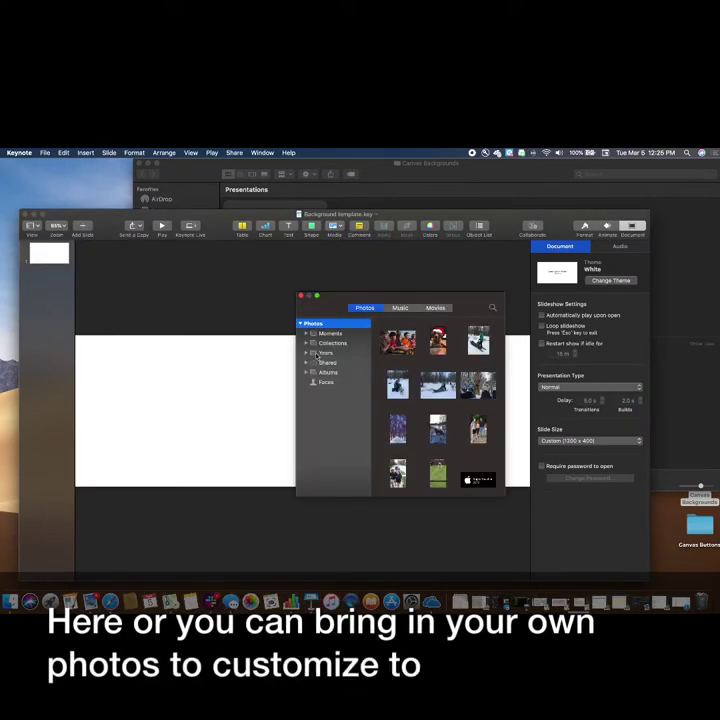
click(307, 372)
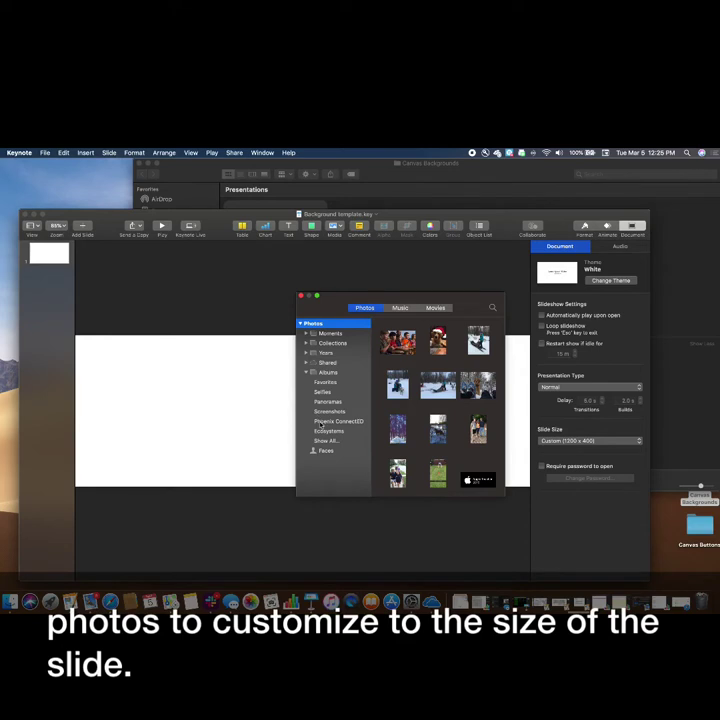
scroll(330, 405, down, 5)
click(336, 384)
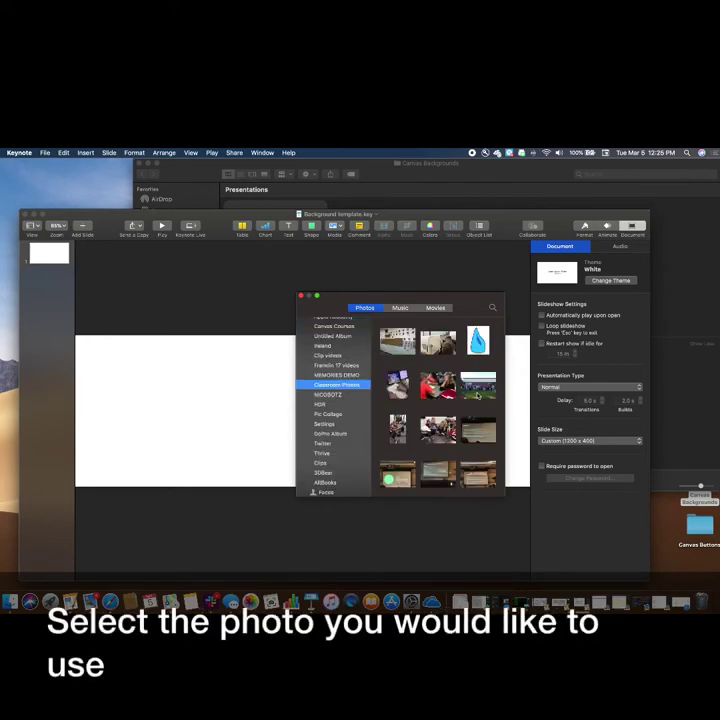
click(478, 388)
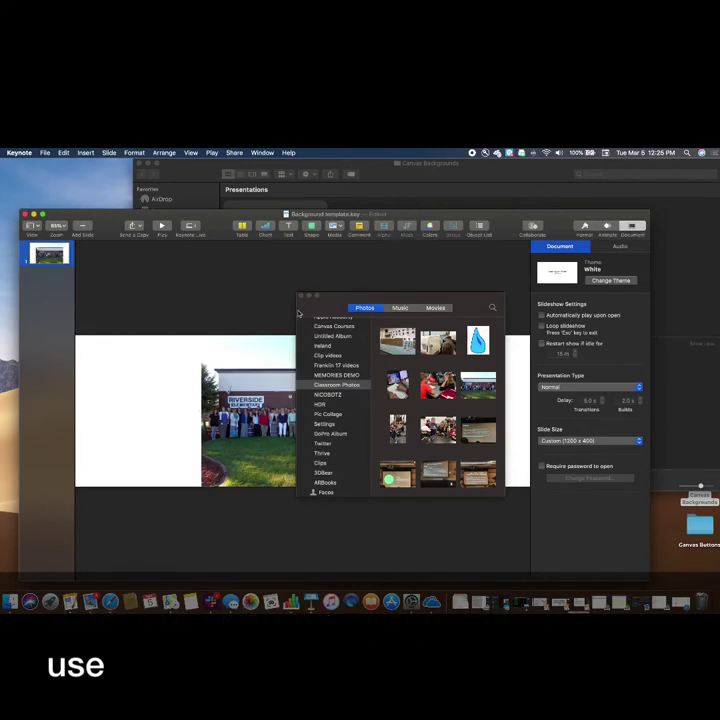
click(263, 374)
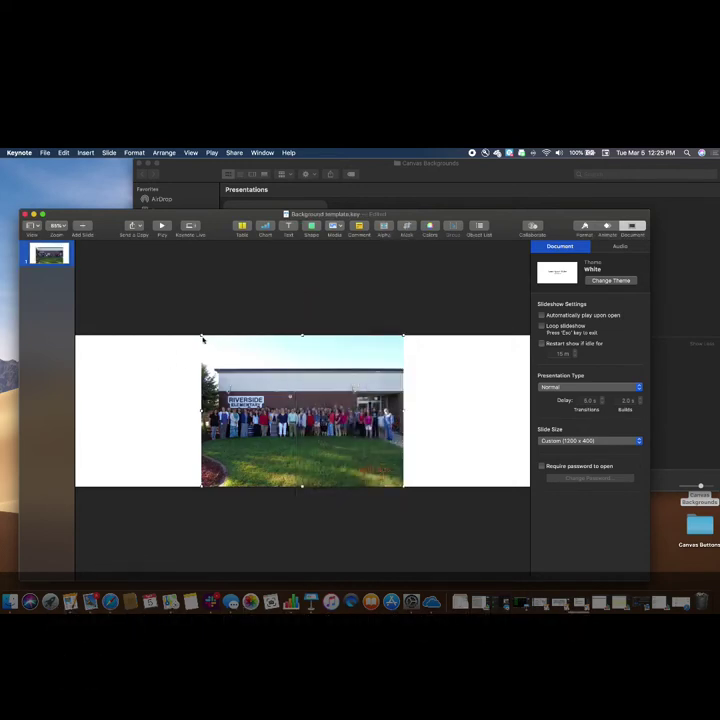
Enlarge the photo to fill the 1200 × 400 slide and centre it
drag(202, 338, 35, 310)
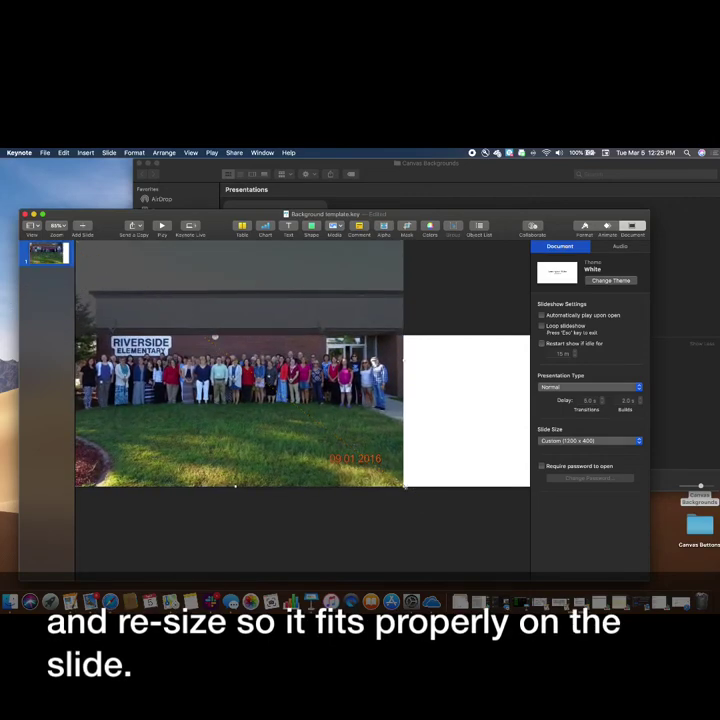
drag(404, 487, 581, 517)
drag(424, 462, 430, 460)
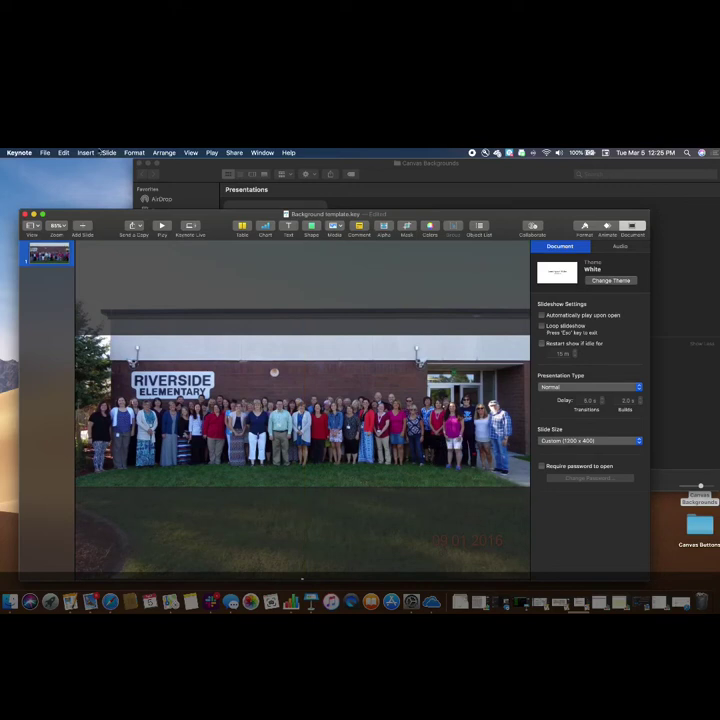
Export all slides as JPEG (High Quality) images
click(45, 153)
mouse_move(67, 245)
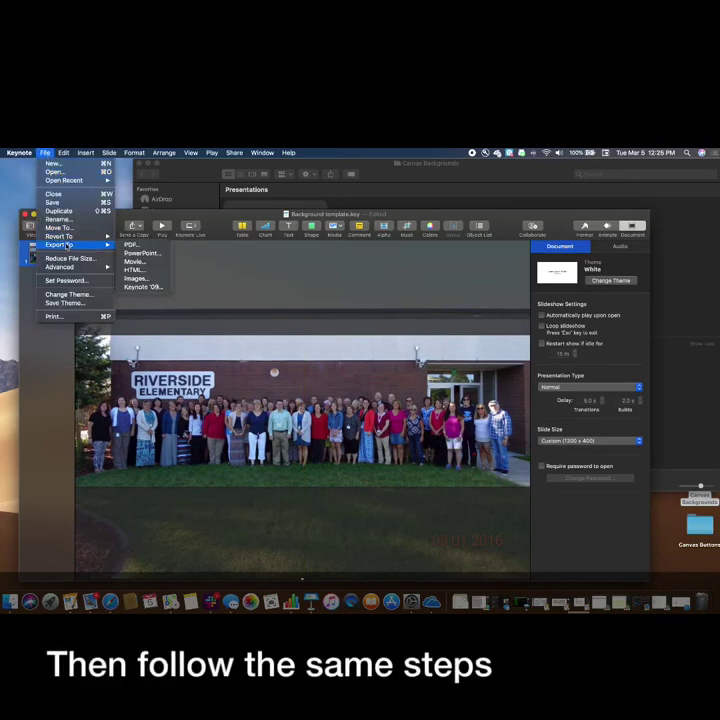
click(135, 278)
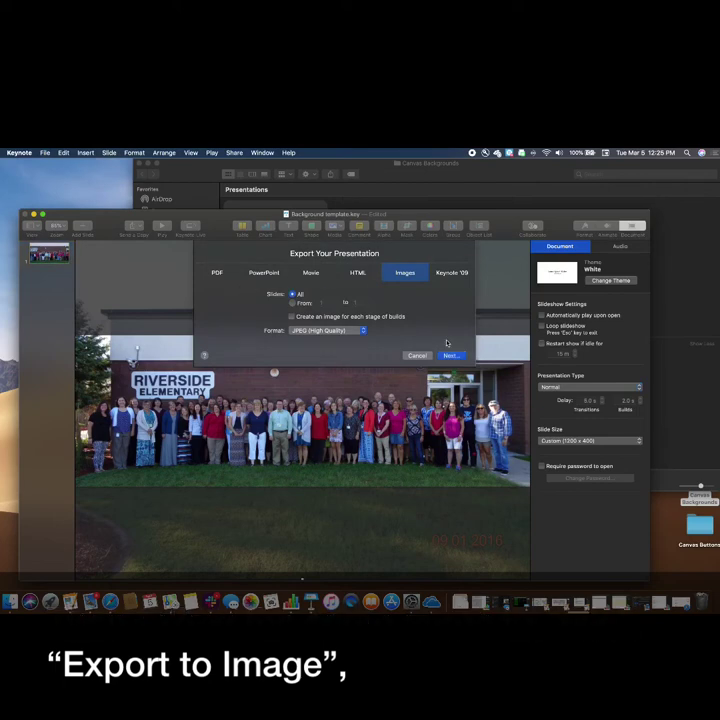
click(450, 356)
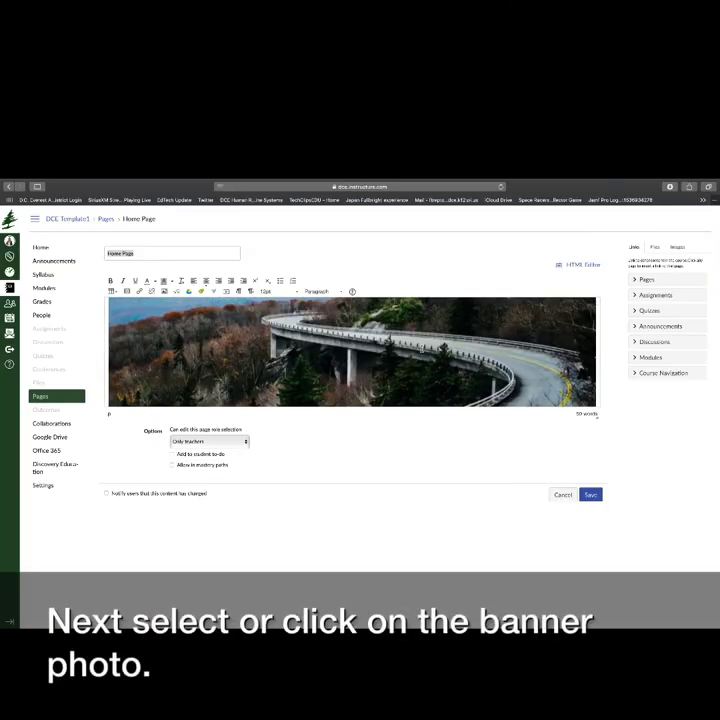
Select the banner and choose the second Canvas Backgrounds image from the Desktop as the replacement
click(415, 348)
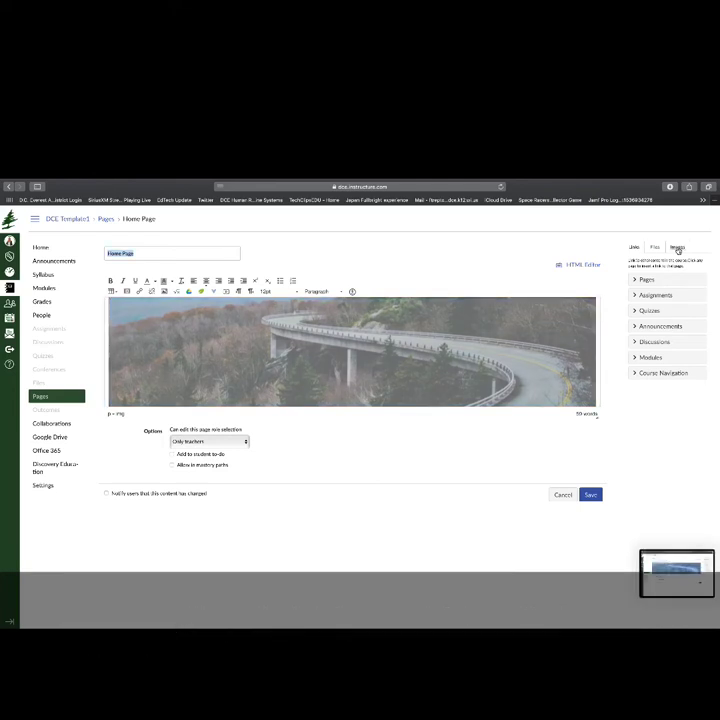
click(677, 248)
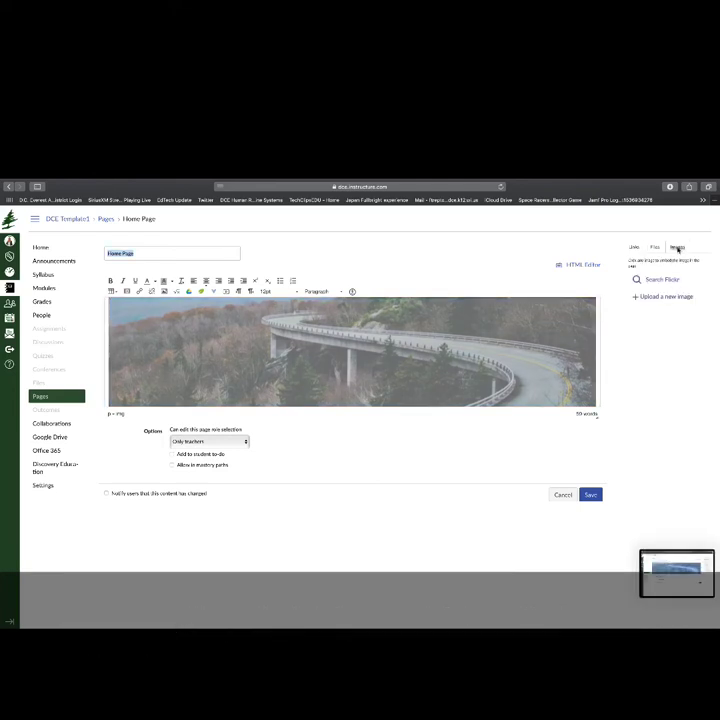
click(662, 297)
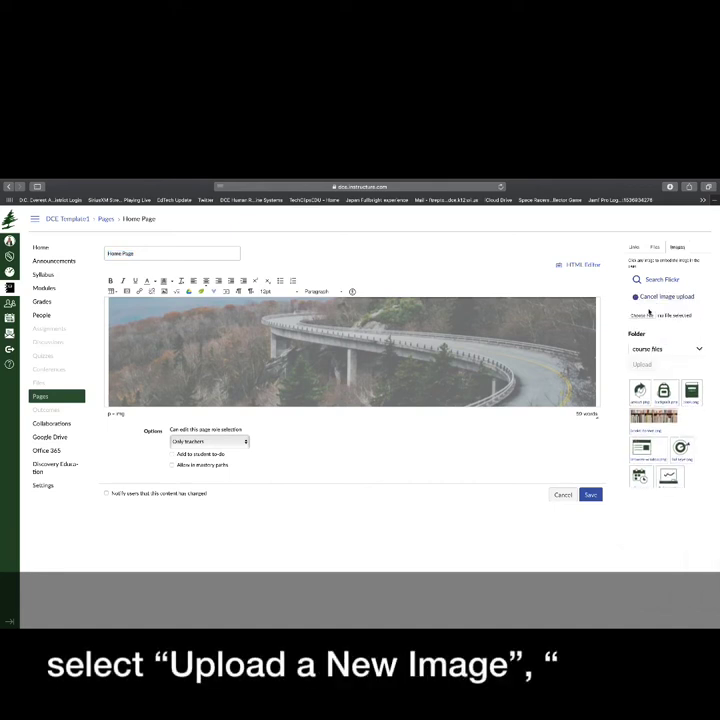
click(642, 316)
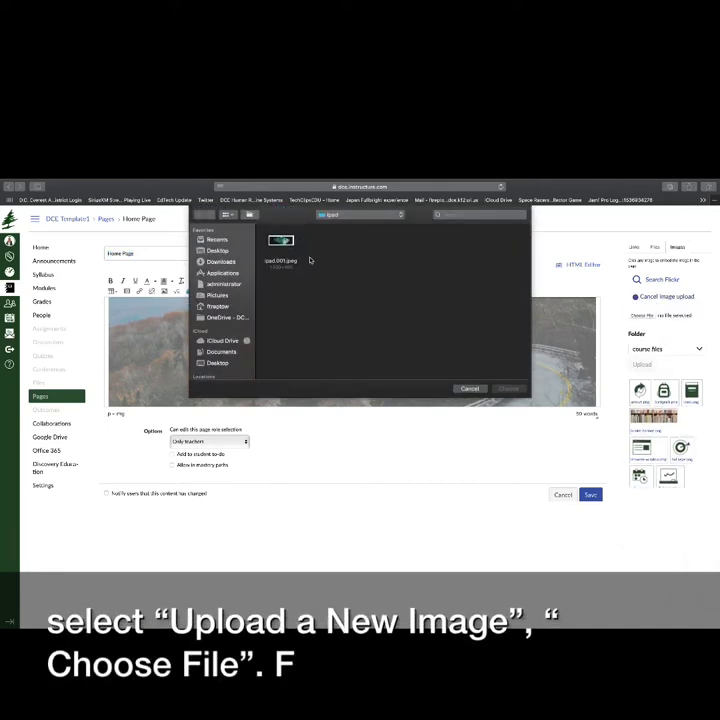
click(217, 250)
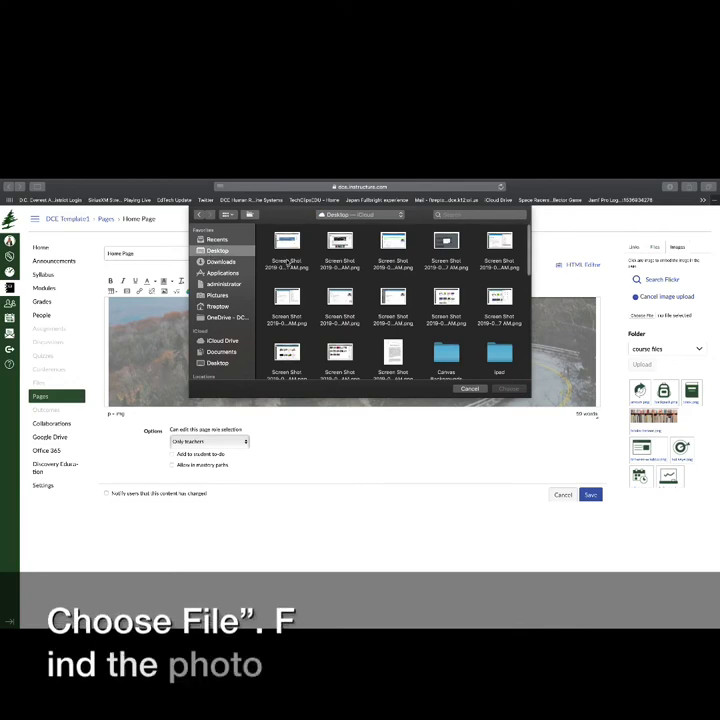
double_click(446, 353)
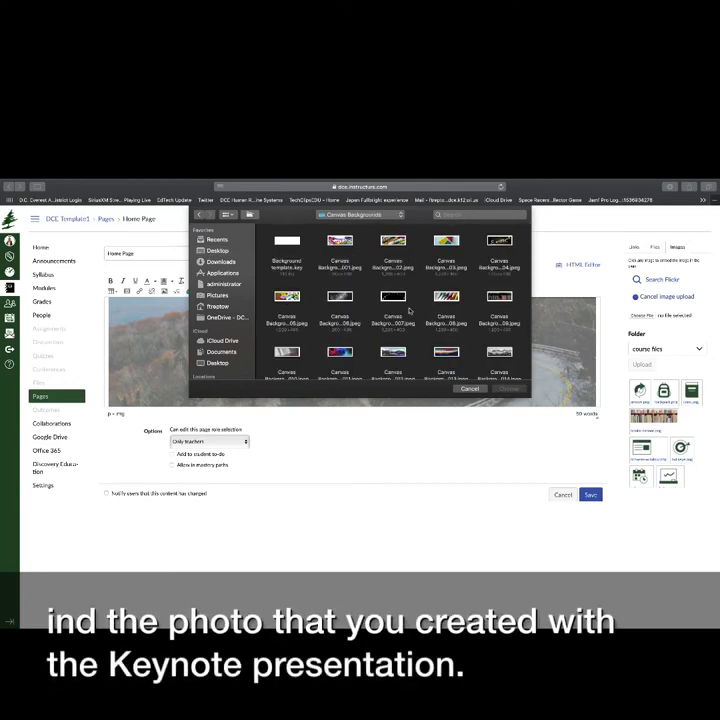
click(396, 245)
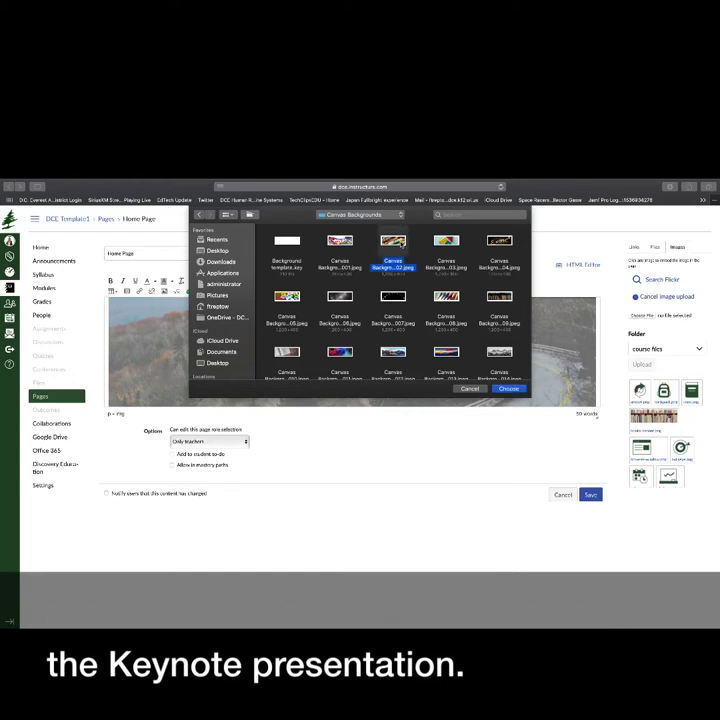
click(520, 392)
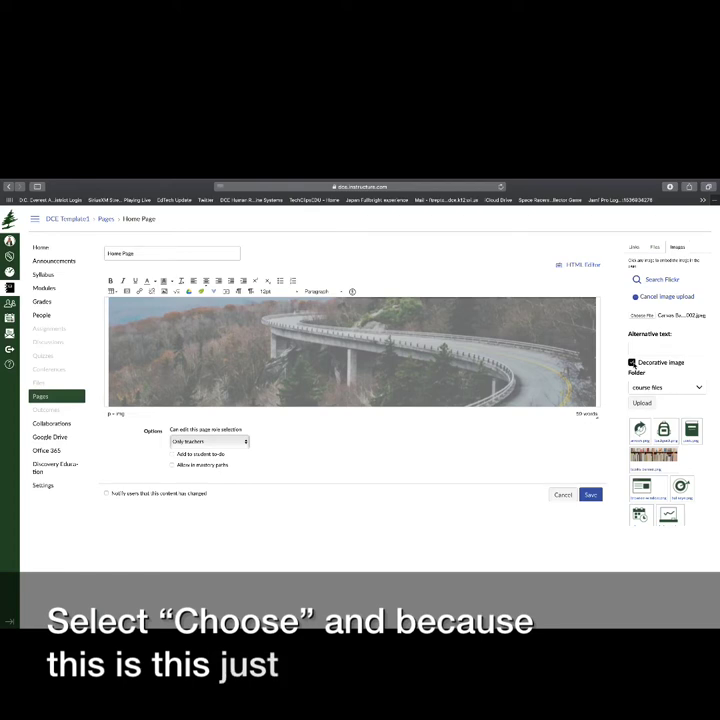
Mark the image decorative, upload it, and save the Home Page
click(633, 362)
click(641, 403)
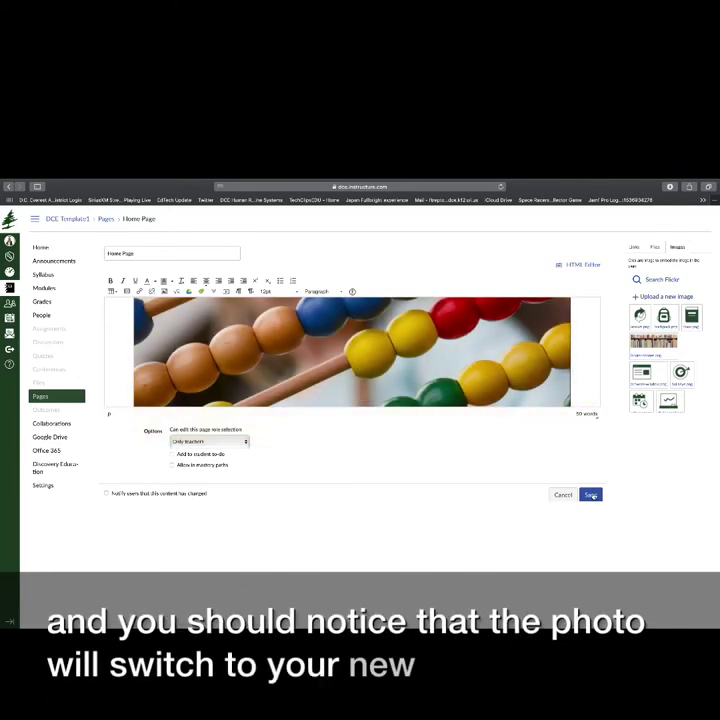
click(590, 494)
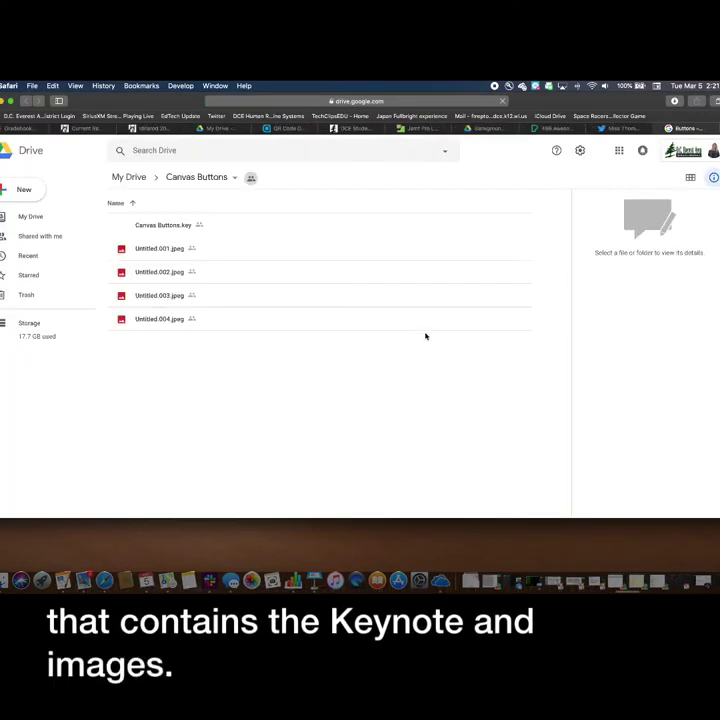
Download the whole Canvas Buttons folder from its breadcrumb menu
click(237, 180)
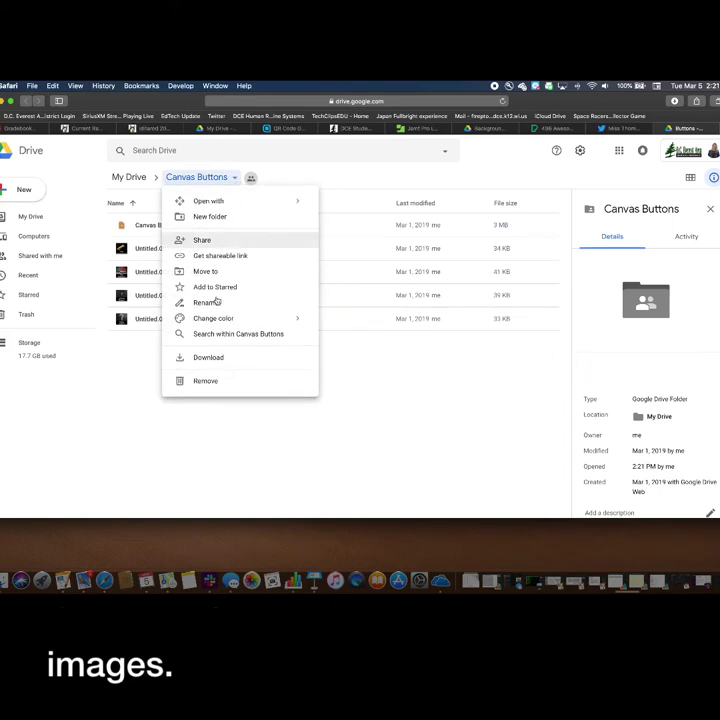
click(211, 358)
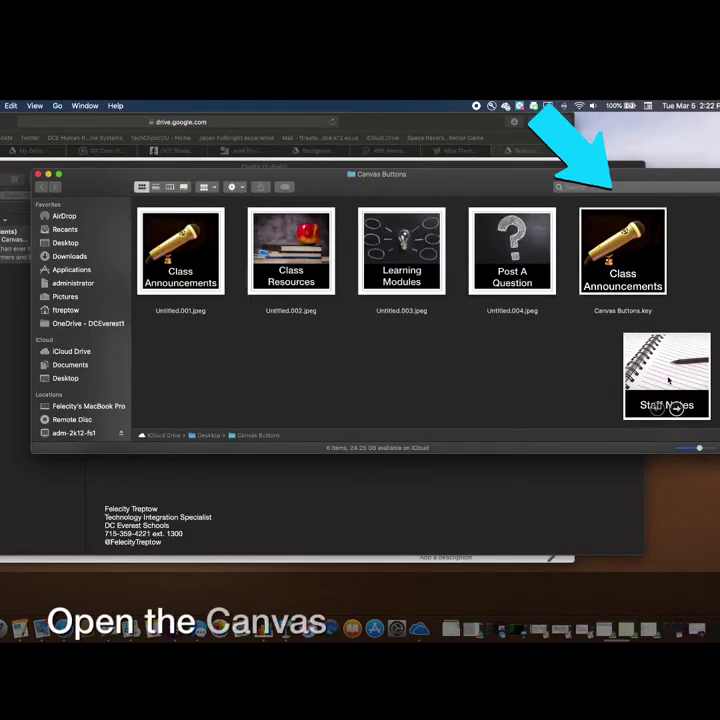
Open Canvas Buttons.key from the downloaded Canvas Buttons folder in Keynote
drag(668, 380, 716, 462)
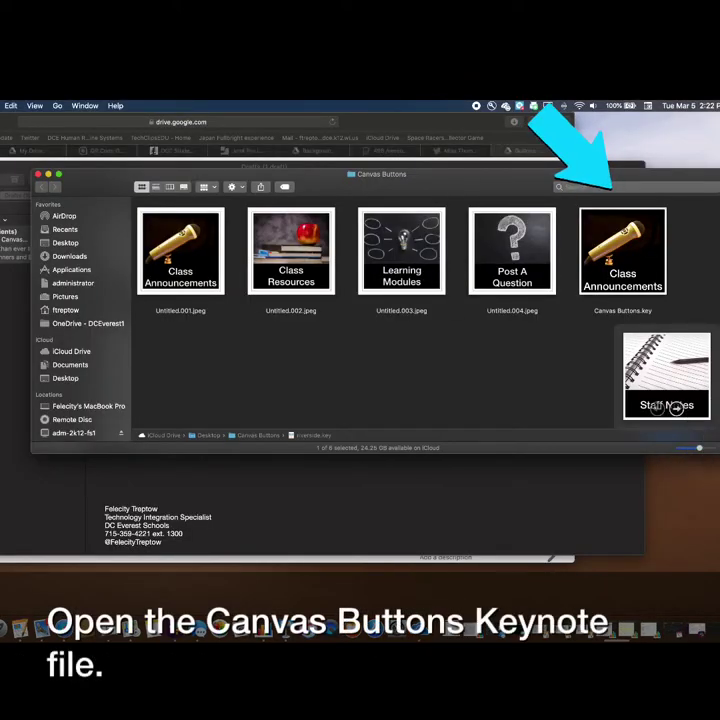
drag(667, 375, 716, 400)
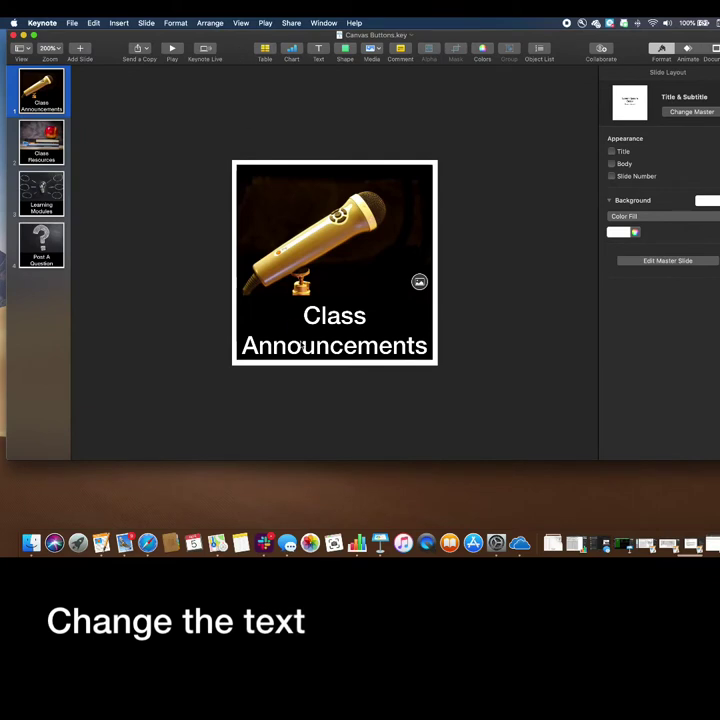
Change the fourth button slide's title from 'Post A Question' to 'Quote of the Month'
click(300, 346)
triple_click(337, 349)
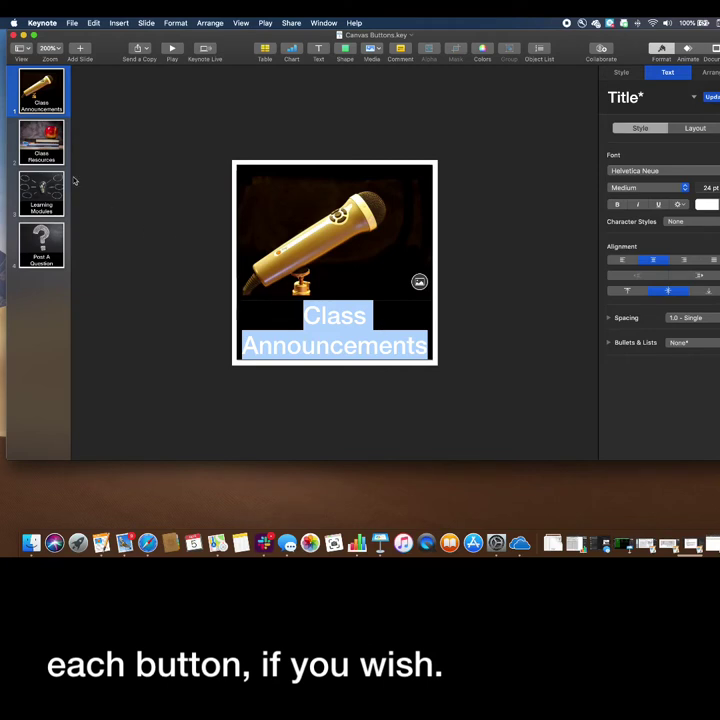
click(61, 255)
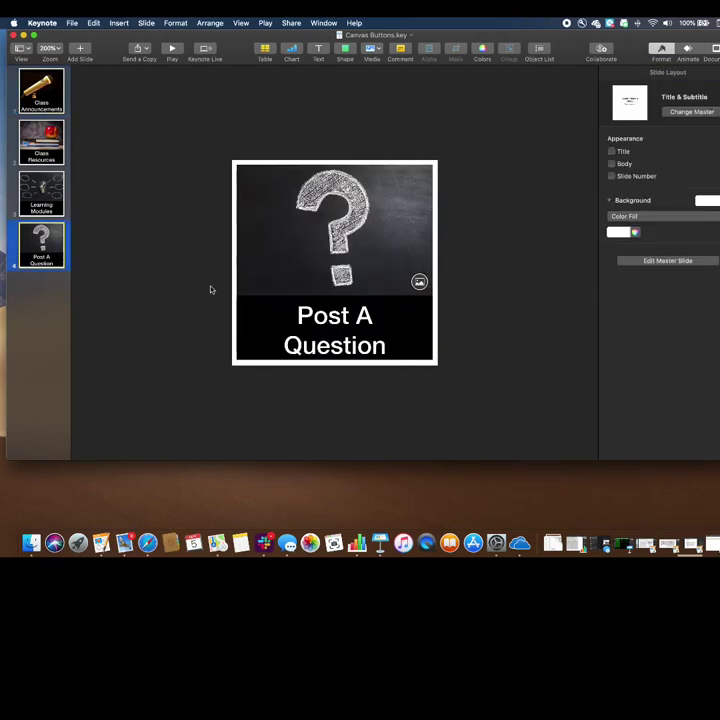
double_click(349, 340)
click(404, 342)
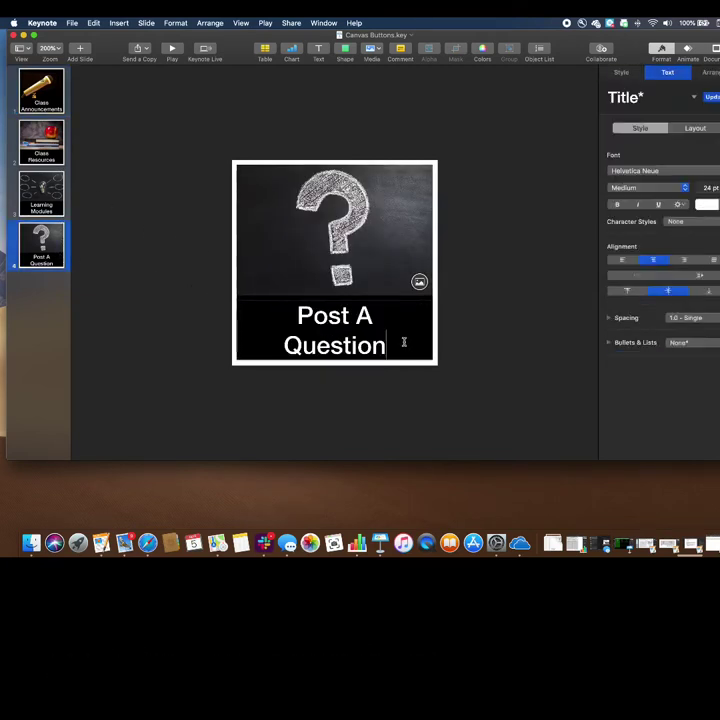
drag(393, 342, 295, 314)
text(Q)
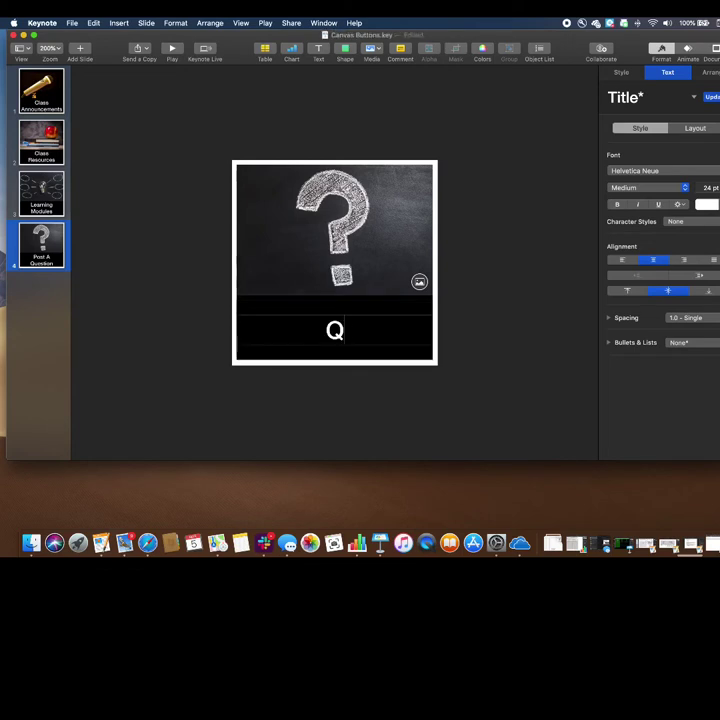
text(uote of the Mon)
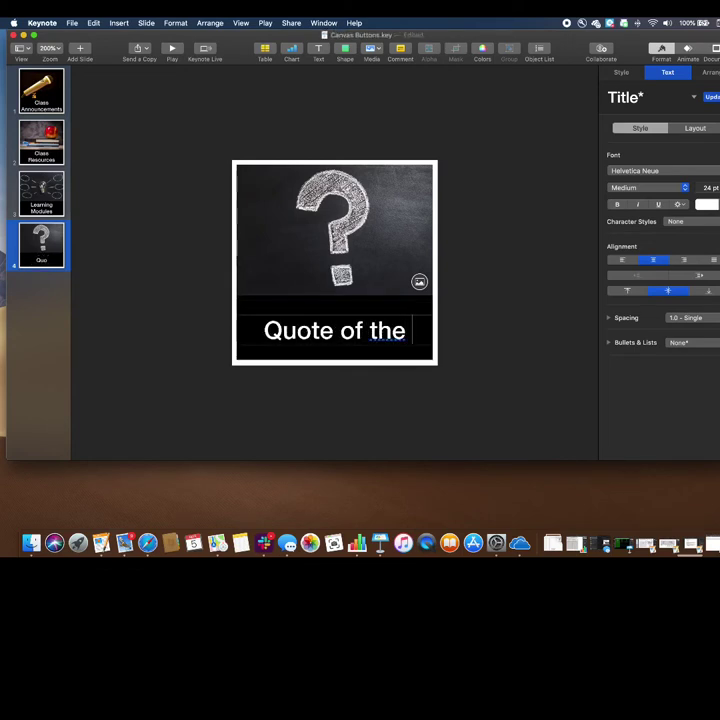
click(494, 243)
click(148, 542)
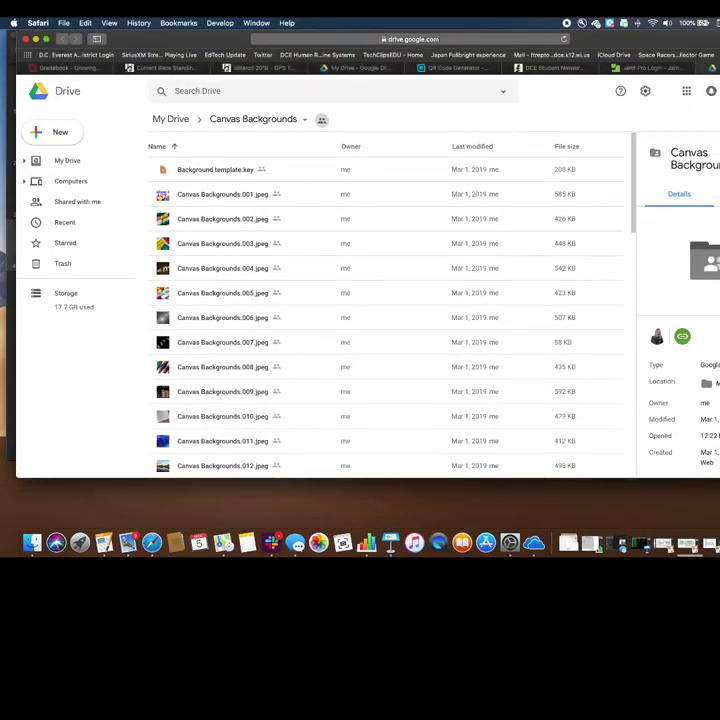
Open pexels.com in a new browser tab and search for Book photos
key(super+t)
text(pexels)
key(Return)
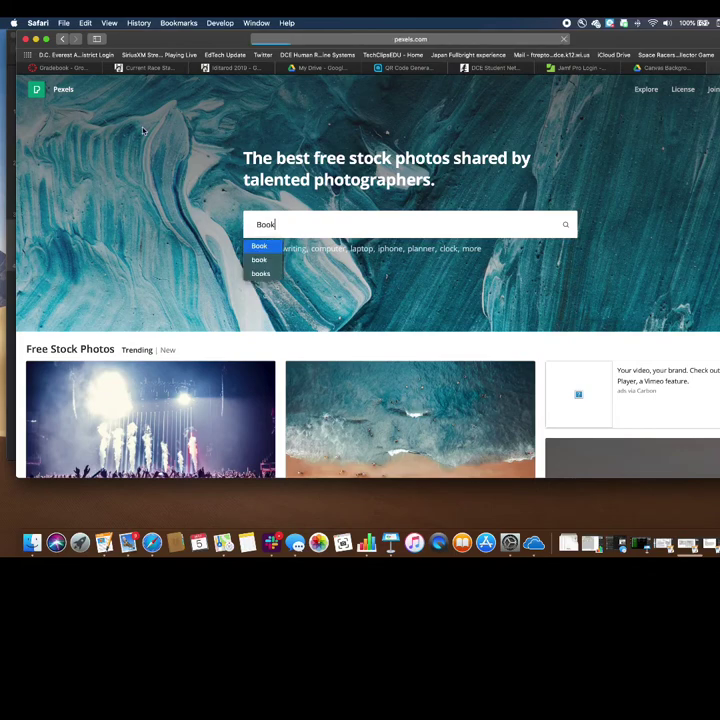
key(Return)
Drag an open-book photo onto the Quote of the Month slide, replacing the question-mark image
drag(190, 46, 641, 52)
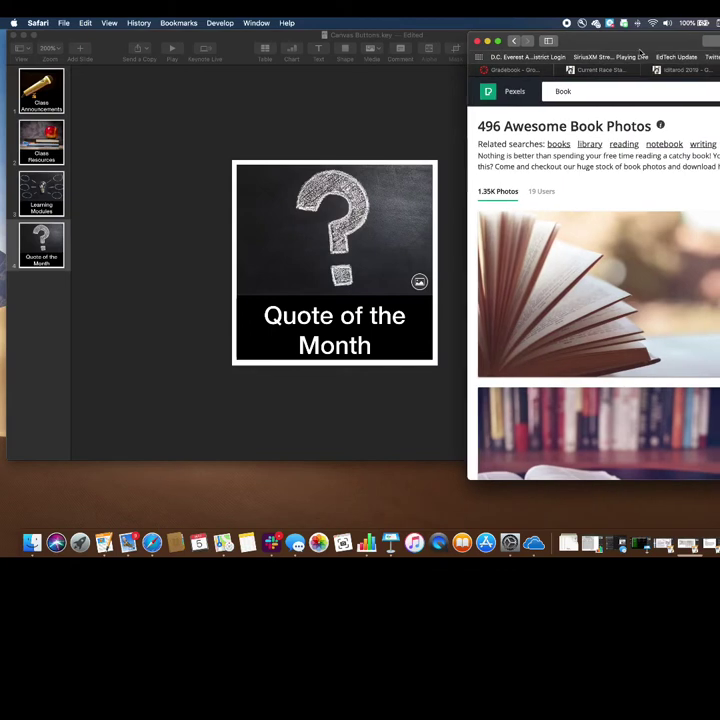
drag(572, 308, 313, 253)
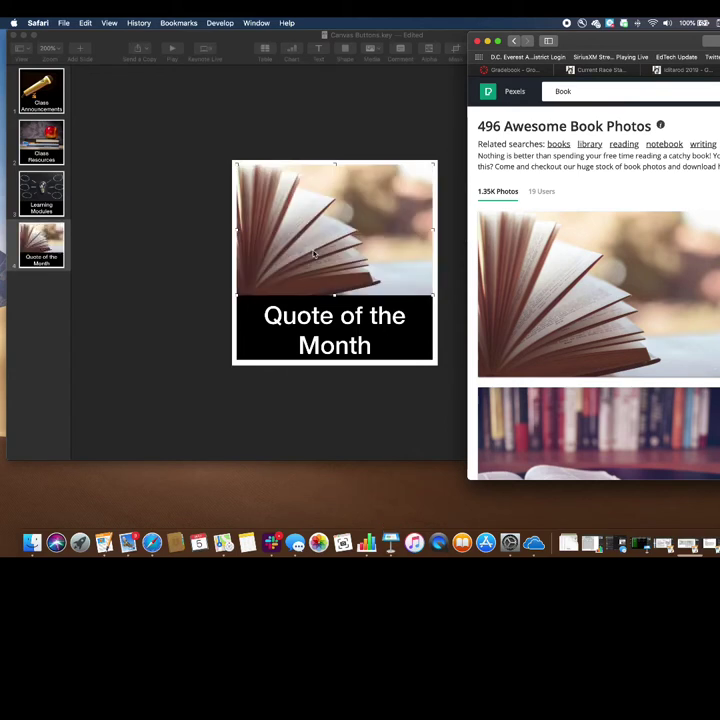
click(163, 184)
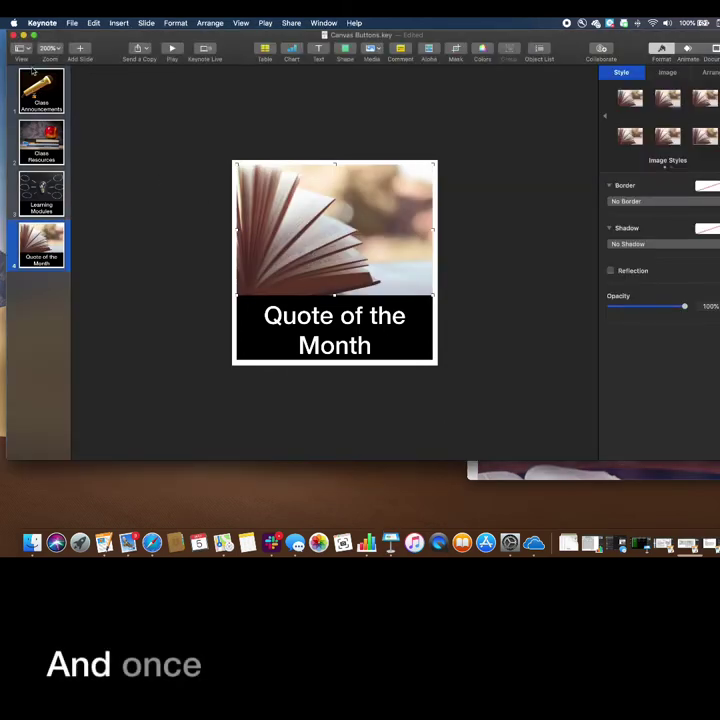
Export the button slides as JPEG (High Quality) images and continue to the save-location dialog
click(73, 23)
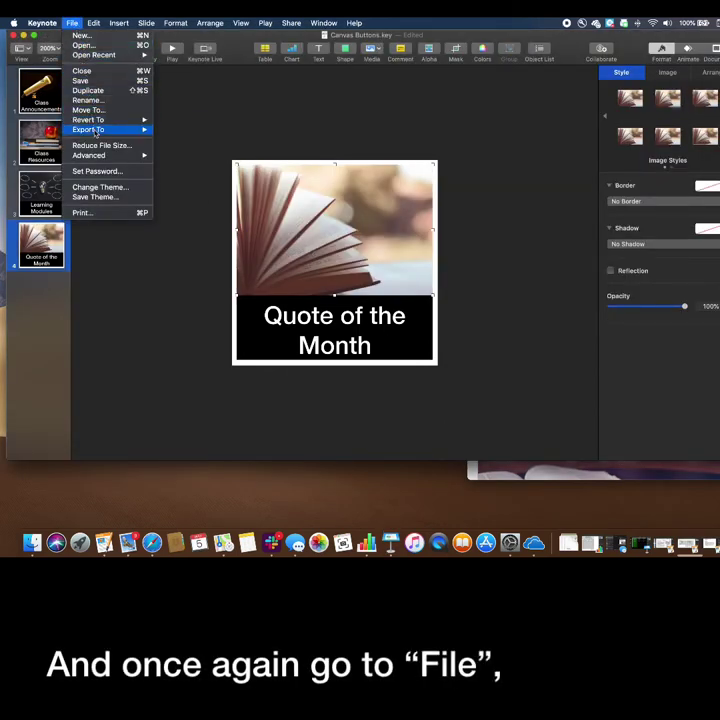
mouse_move(105, 129)
click(177, 170)
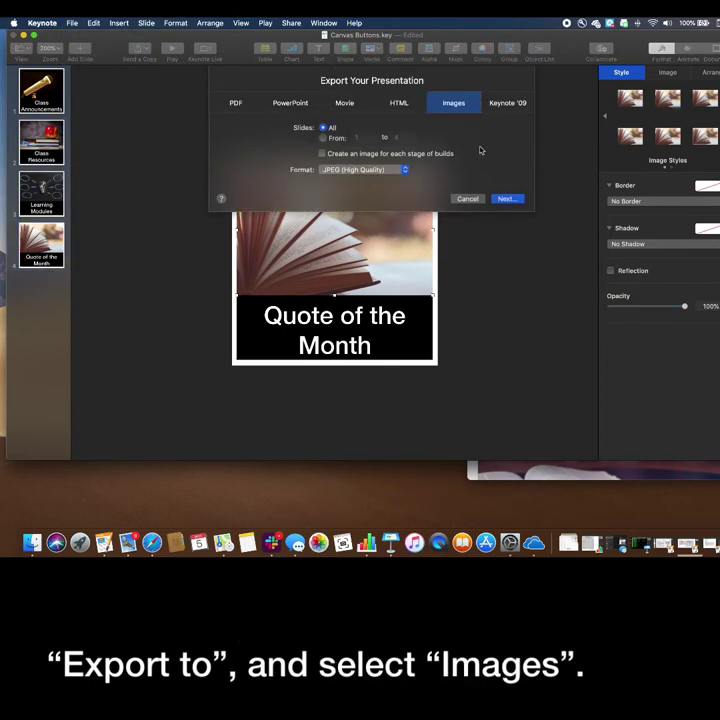
click(505, 199)
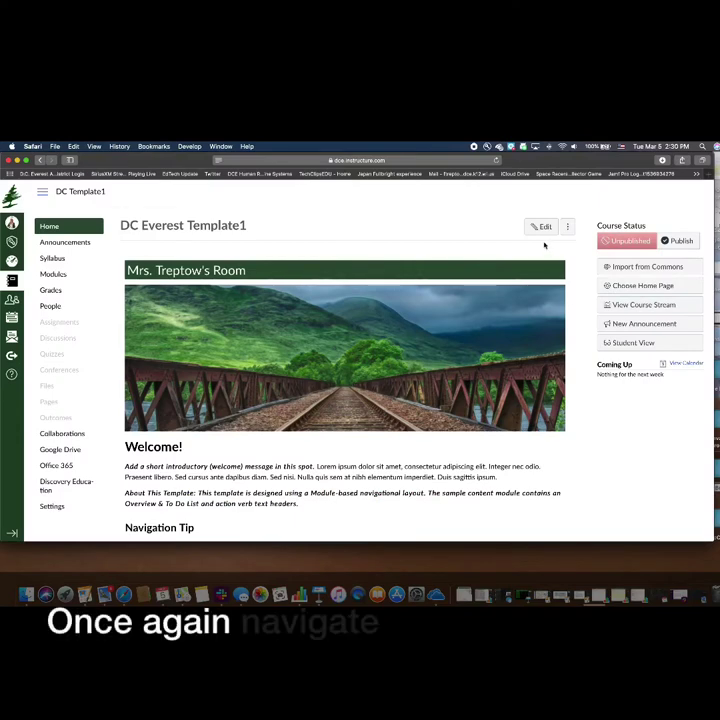
Edit the course home page and select the Post A Question button image
click(541, 229)
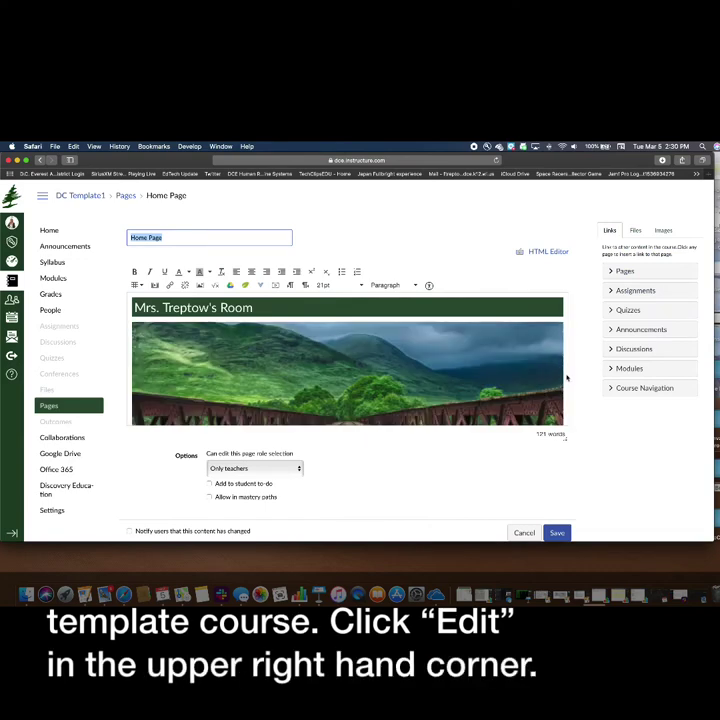
scroll(567, 378, down, 3)
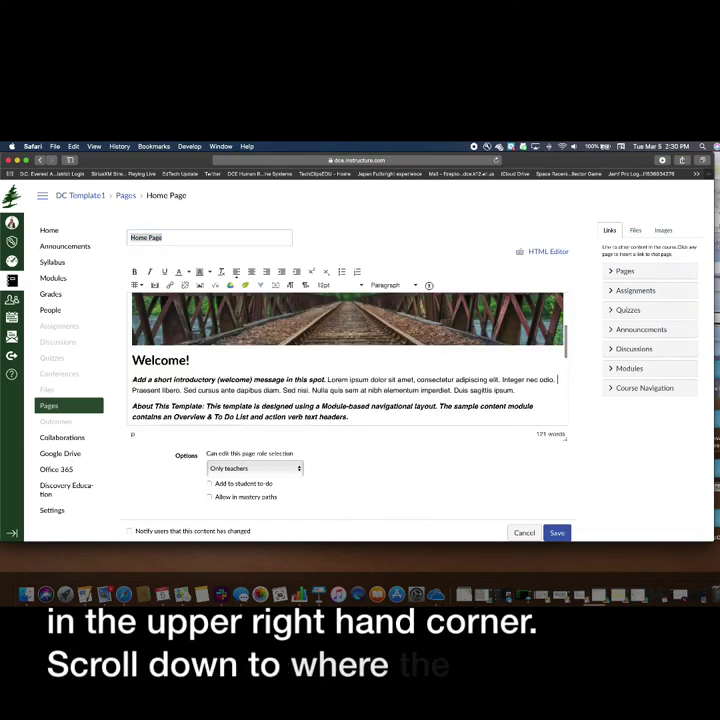
scroll(550, 378, down, 3)
scroll(348, 360, down, 5)
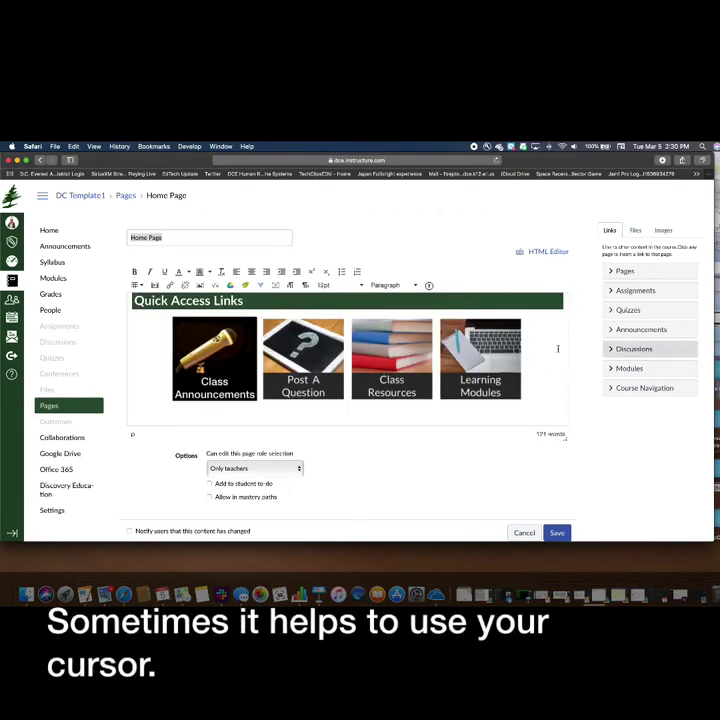
click(295, 340)
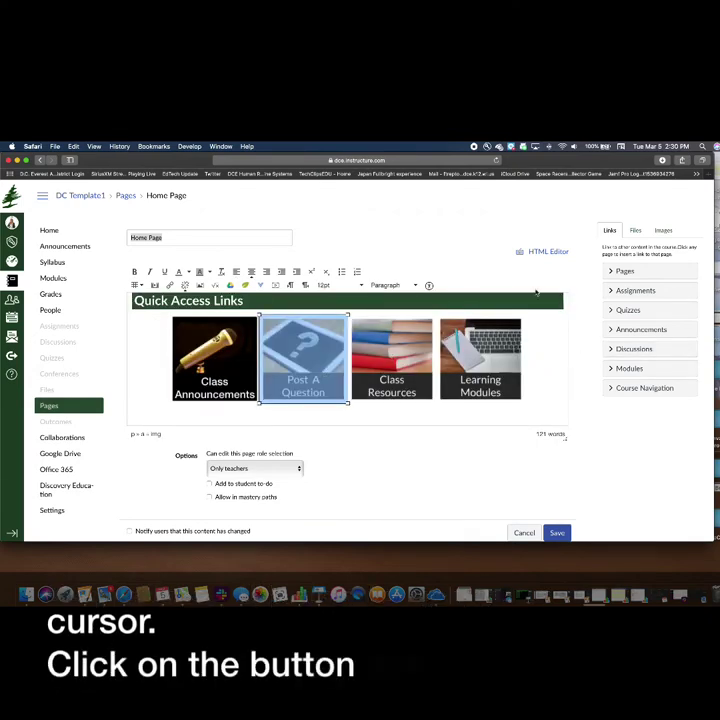
Upload a new image, 004.jpeg, from the Desktop's My course buttons folder
click(662, 232)
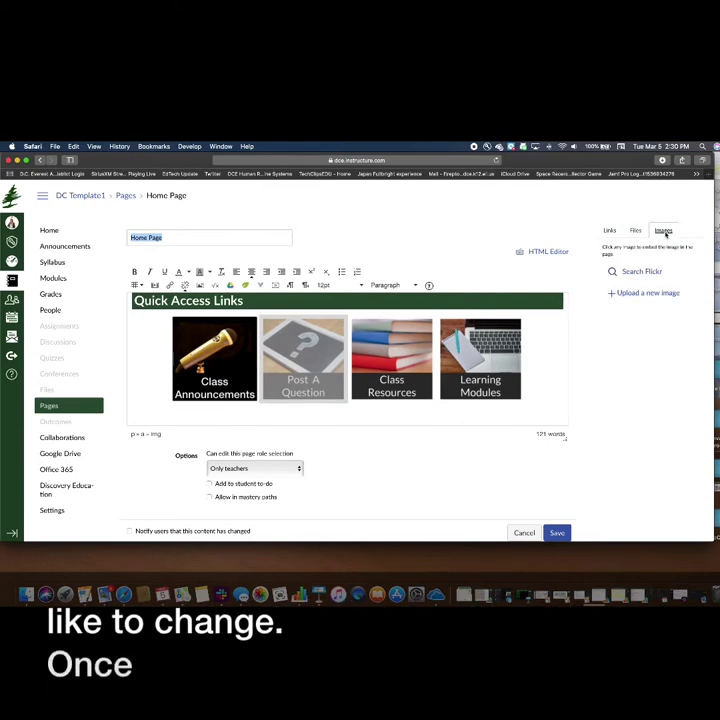
click(641, 293)
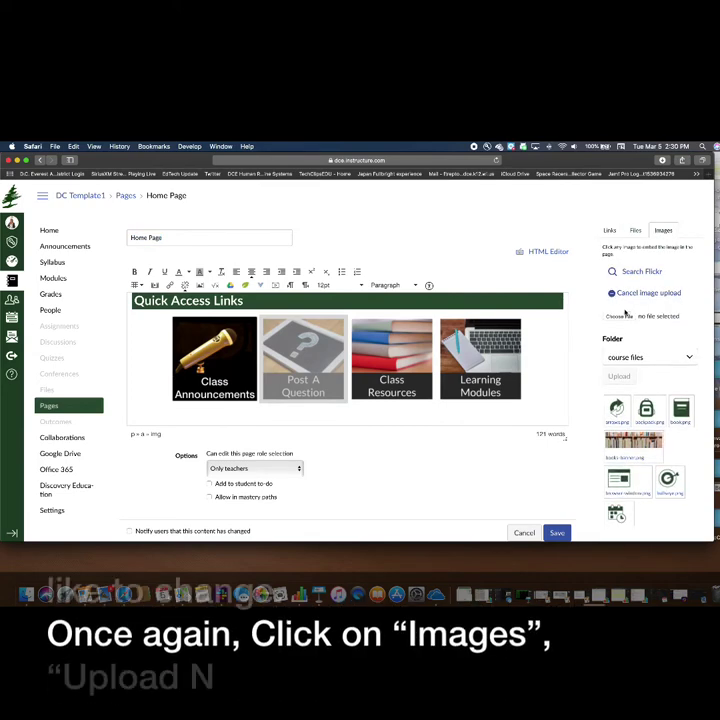
click(621, 317)
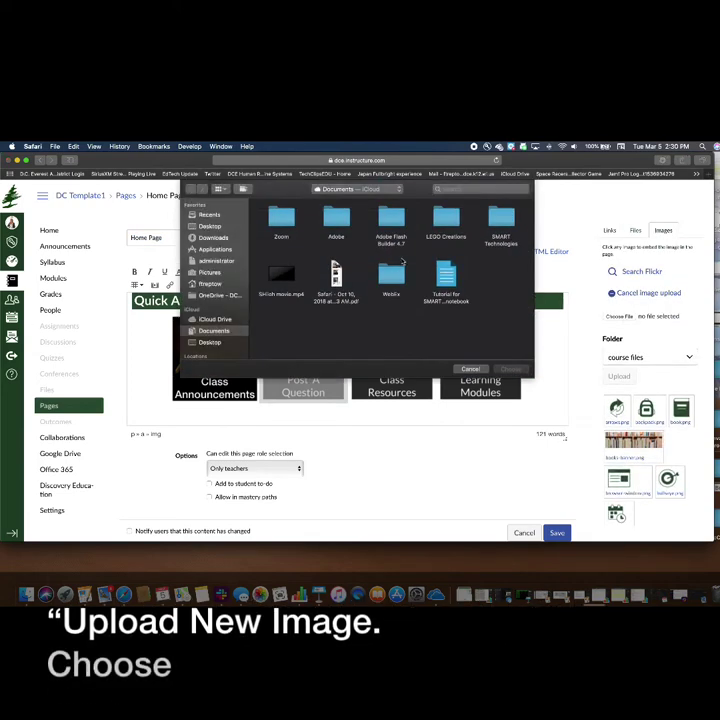
click(212, 228)
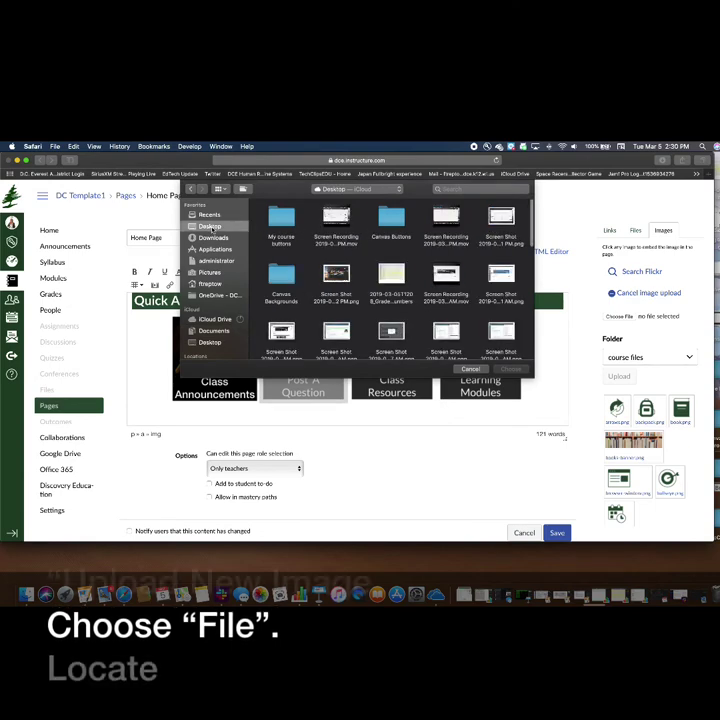
click(276, 220)
double_click(275, 221)
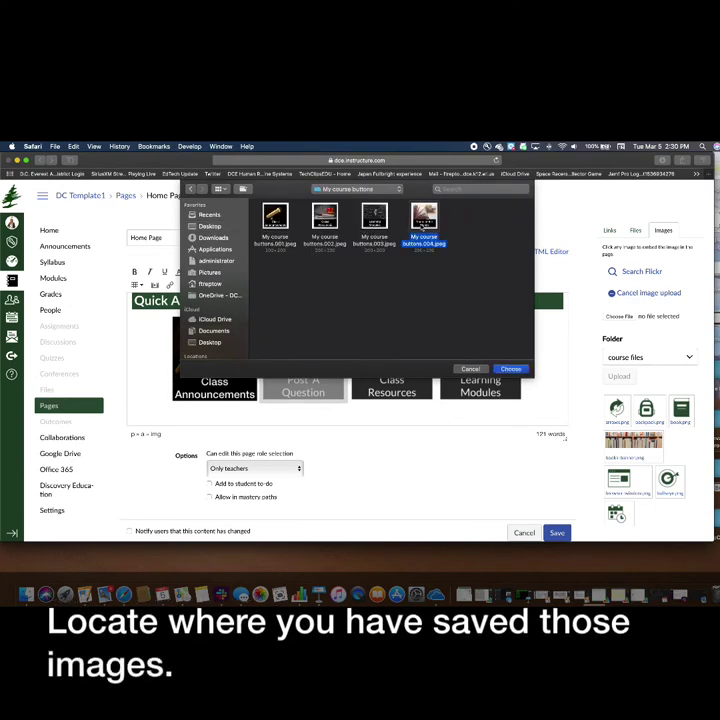
click(511, 369)
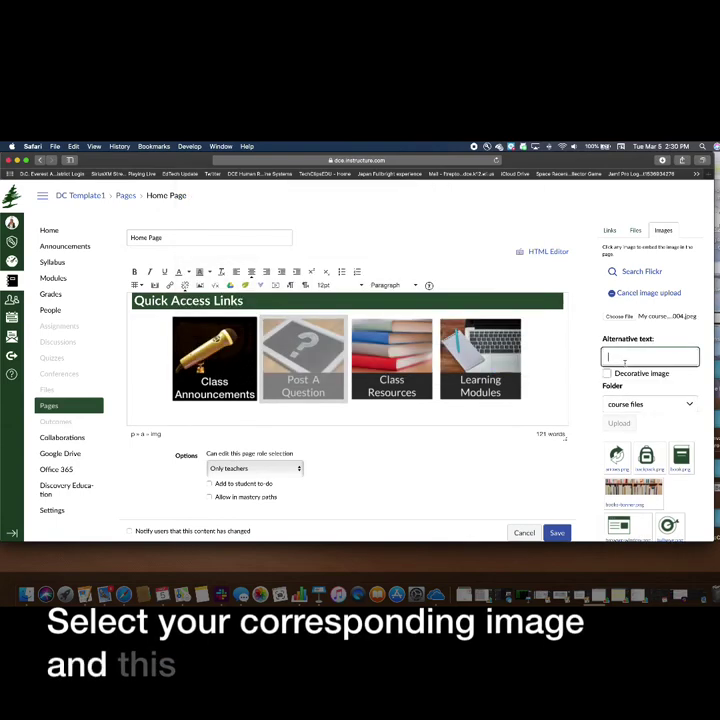
Give the image alt text 'Quote of the Month', replace the old button, and save the page
text(Quote of)
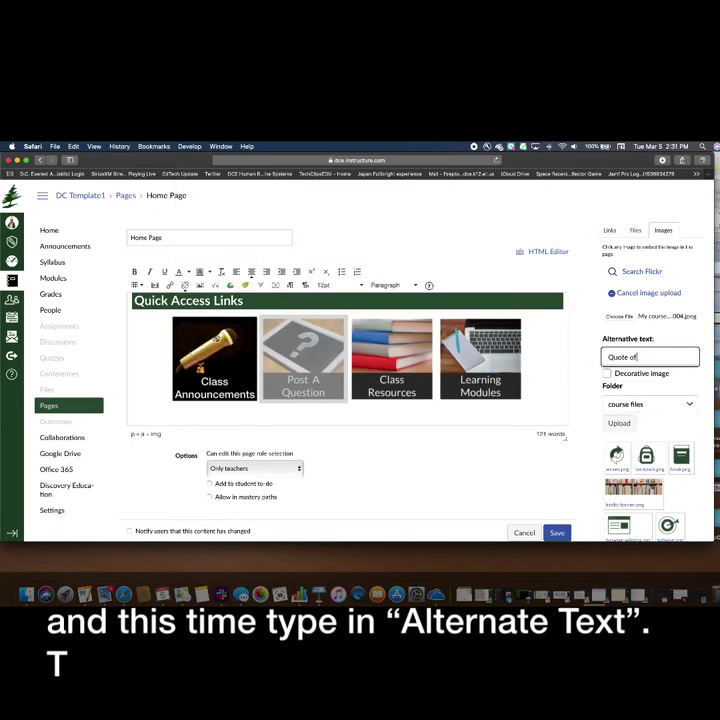
text( the Month)
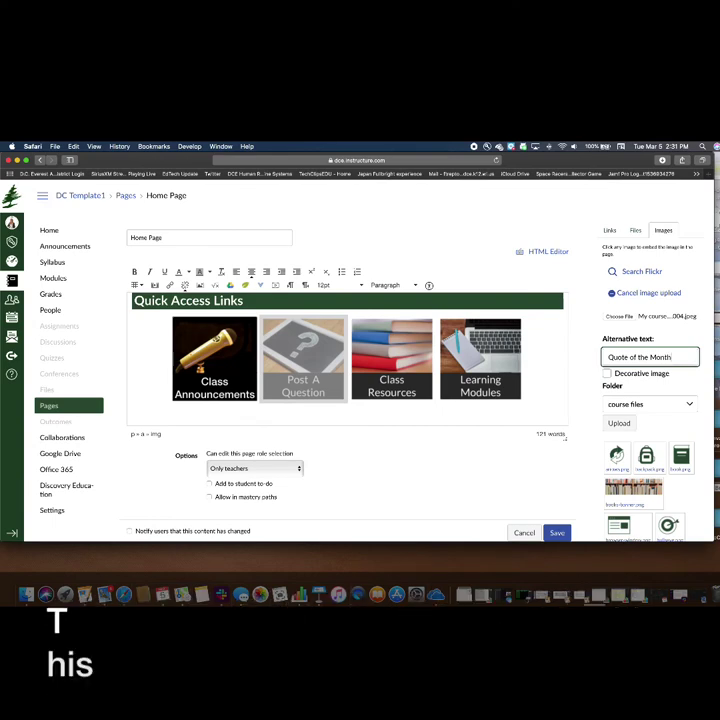
click(619, 422)
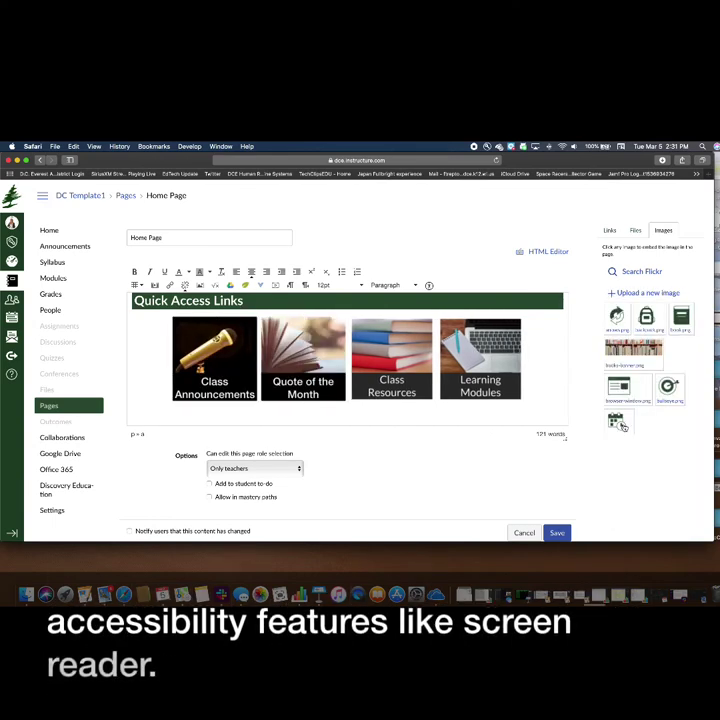
click(557, 533)
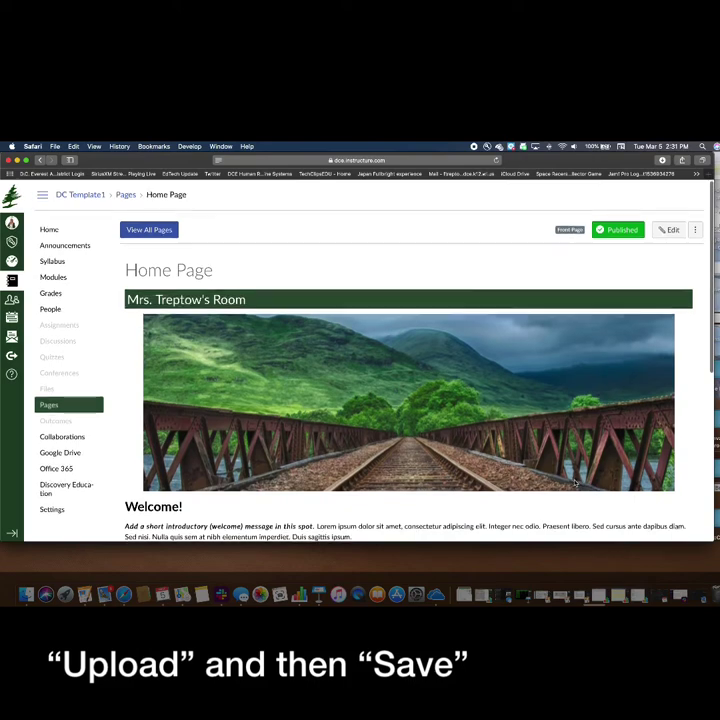
scroll(575, 484, down, 5)
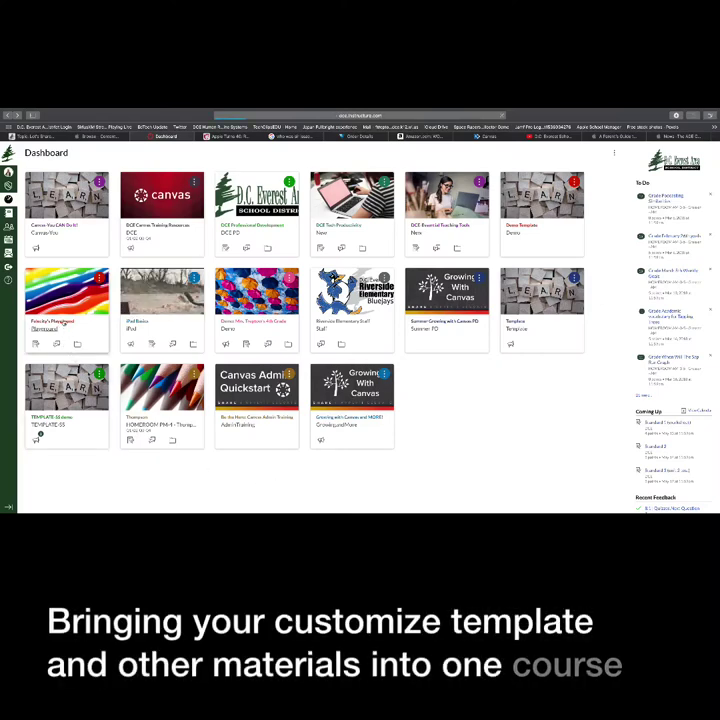
Open the Playground course's Settings and go to Import Course Content
click(63, 322)
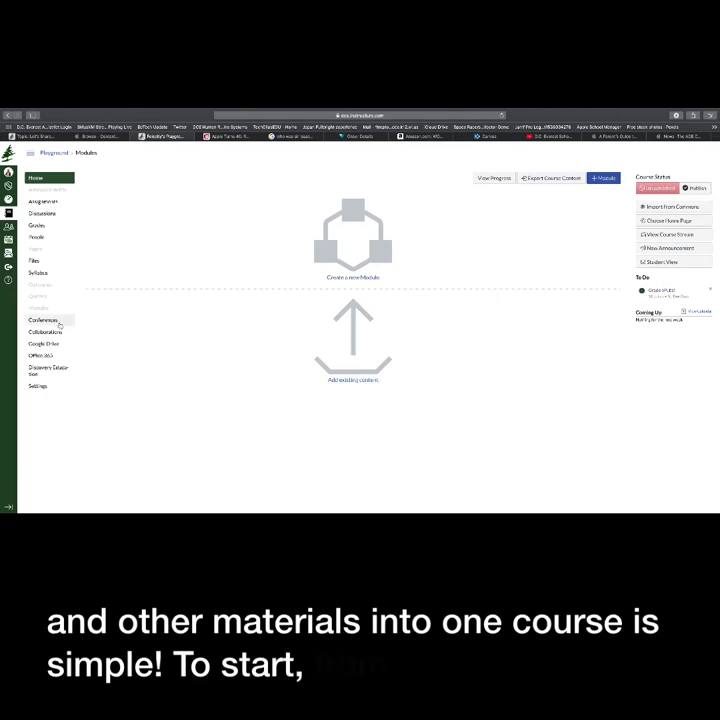
click(38, 386)
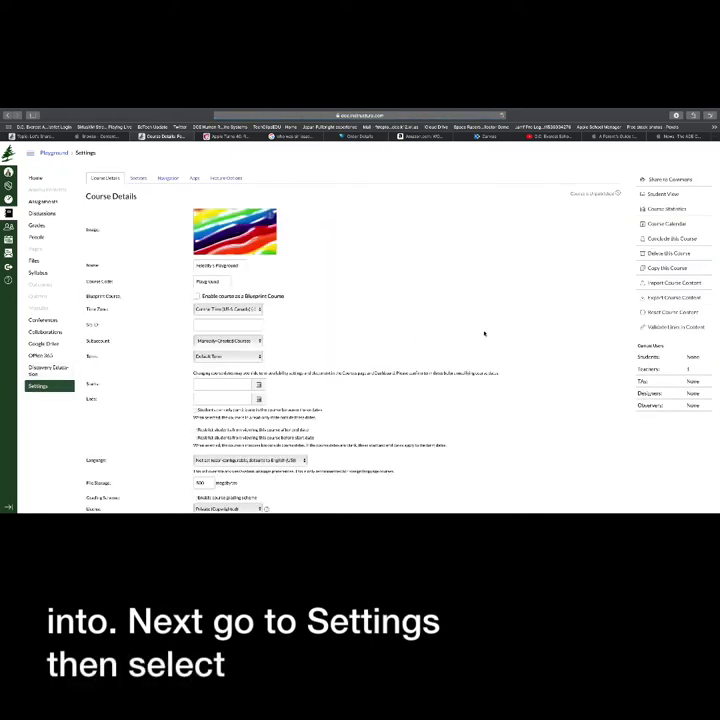
click(659, 283)
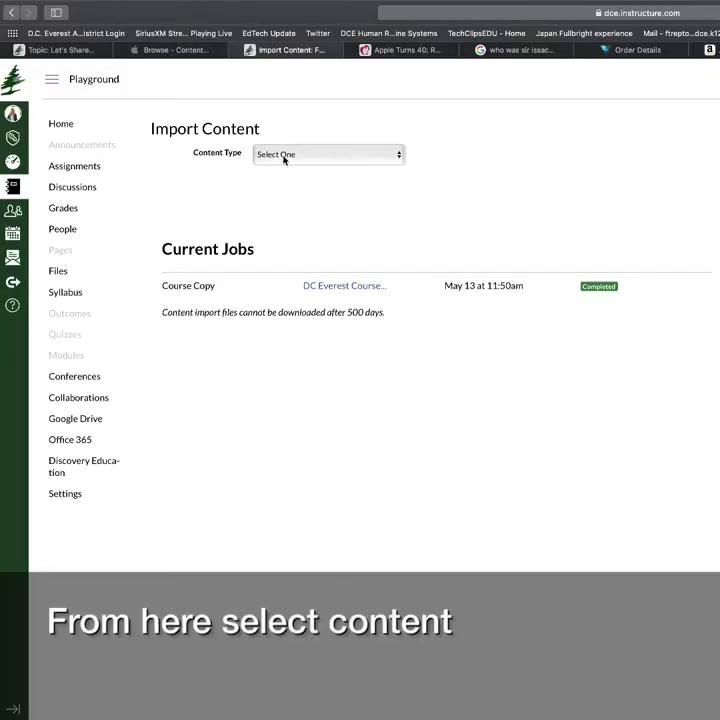
Set up a Copy a Canvas Course import from Demo Template, selecting specific content
click(297, 158)
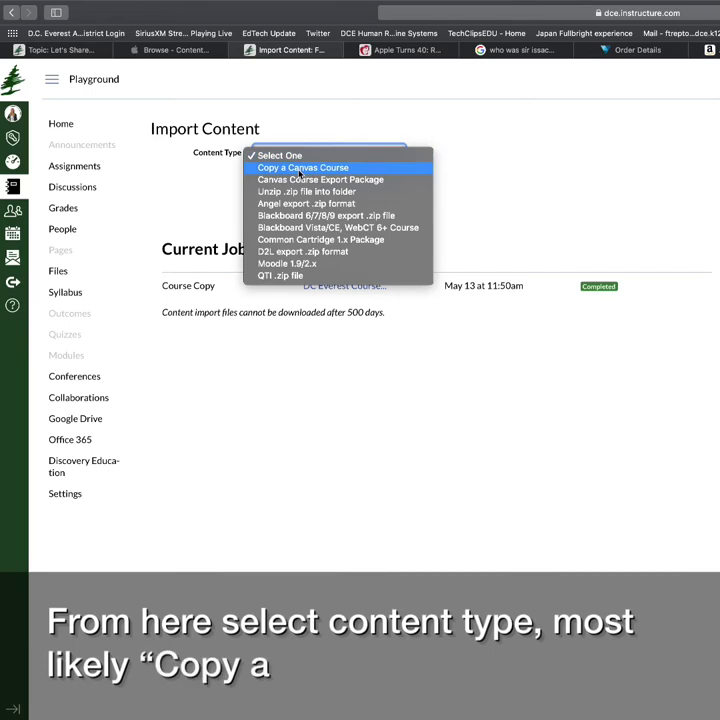
click(298, 168)
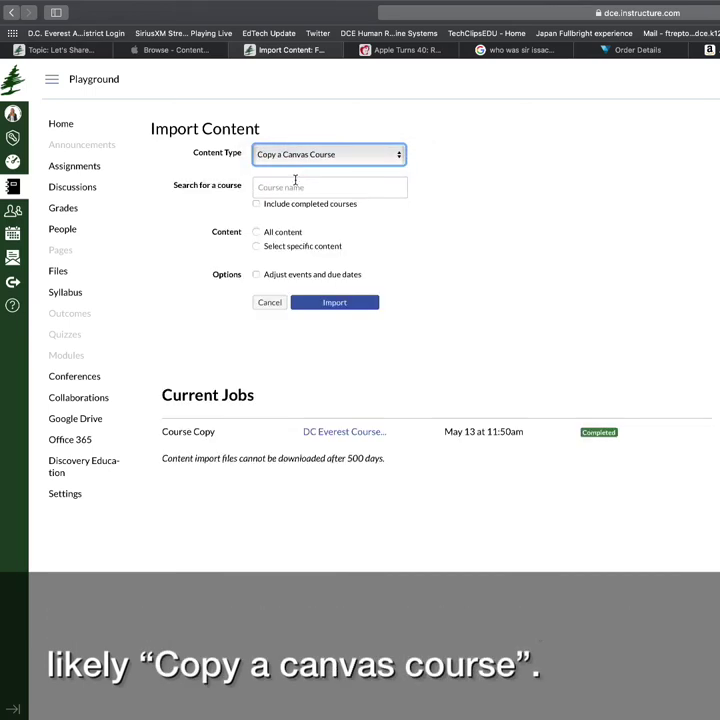
click(295, 186)
text(Demo T)
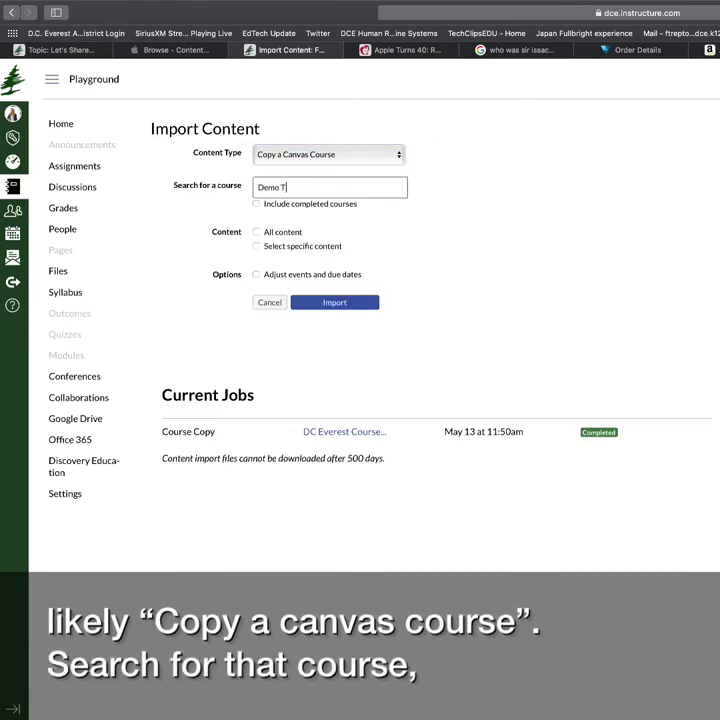
text(emplate)
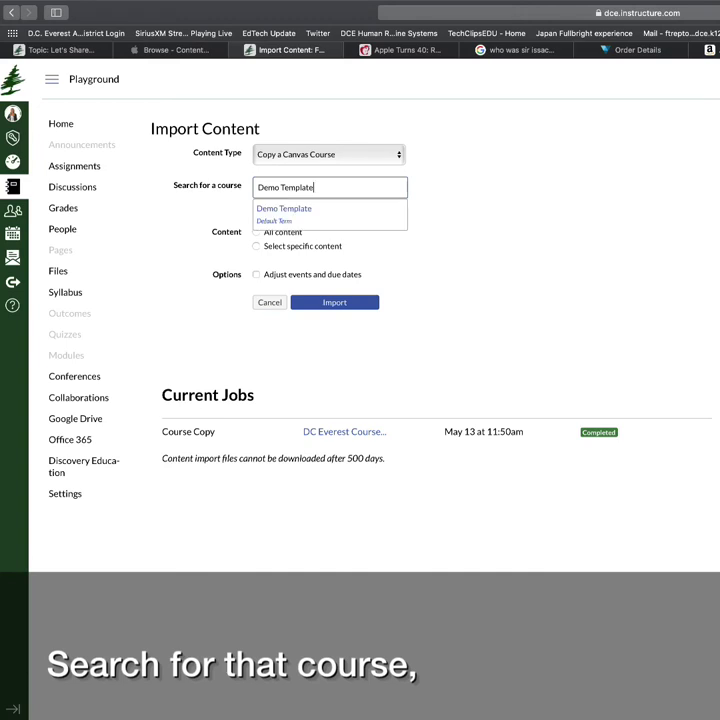
click(284, 209)
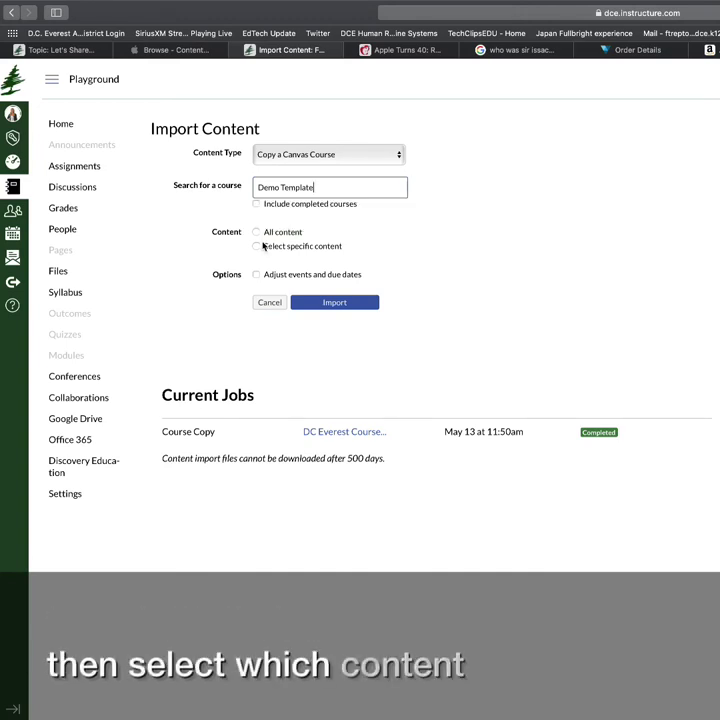
click(258, 249)
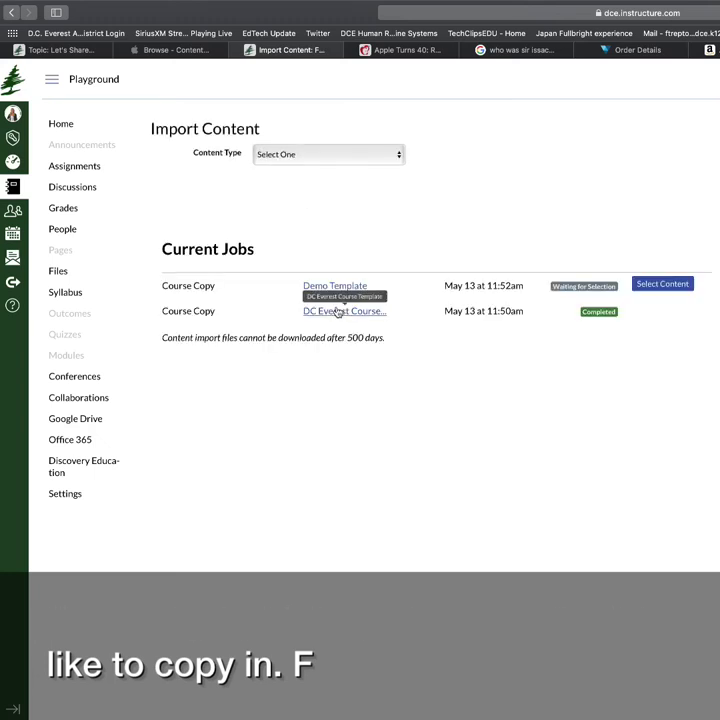
Include only the Home Page from Demo Template, confirm, and review the single reported issue
click(672, 287)
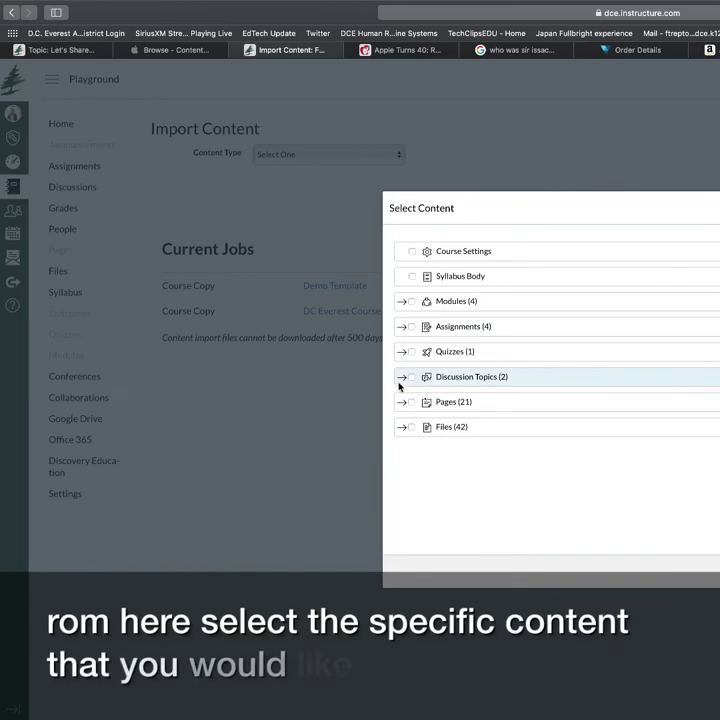
click(407, 402)
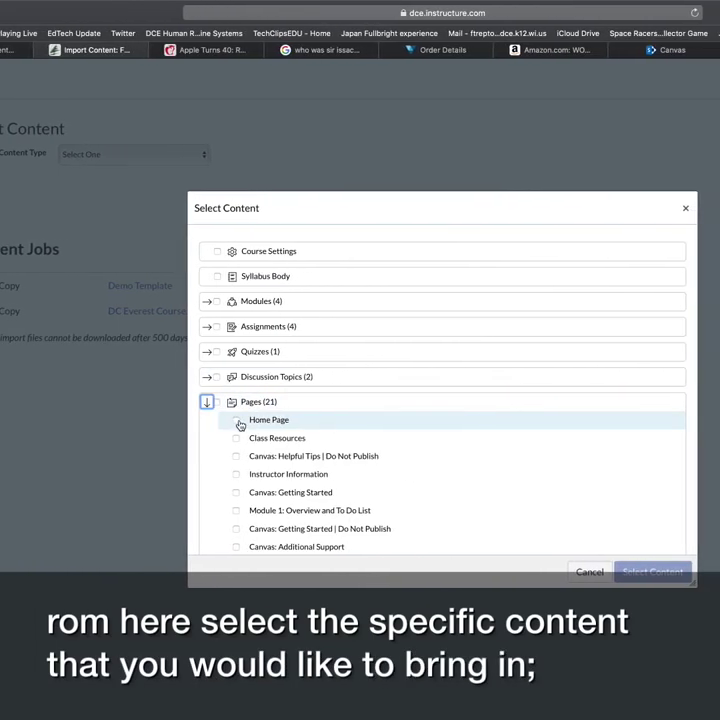
click(336, 420)
click(632, 574)
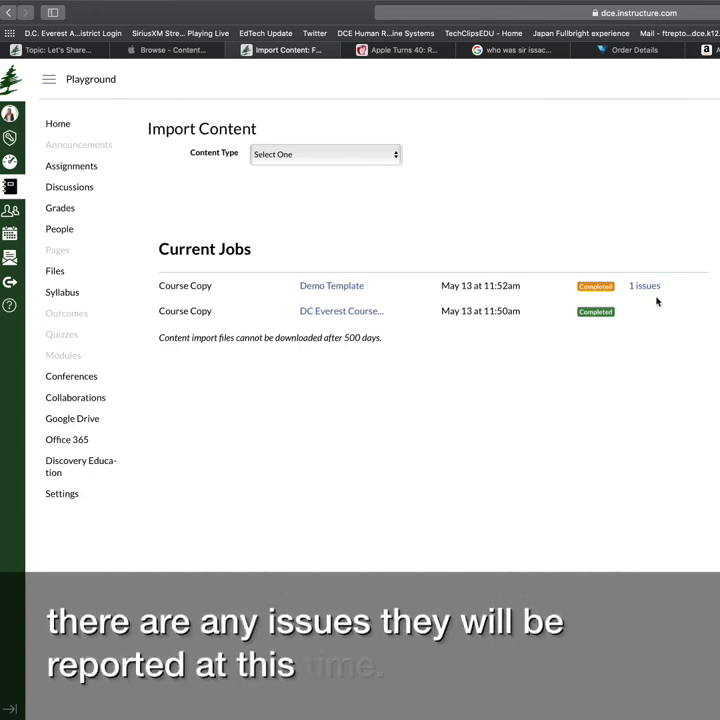
click(645, 287)
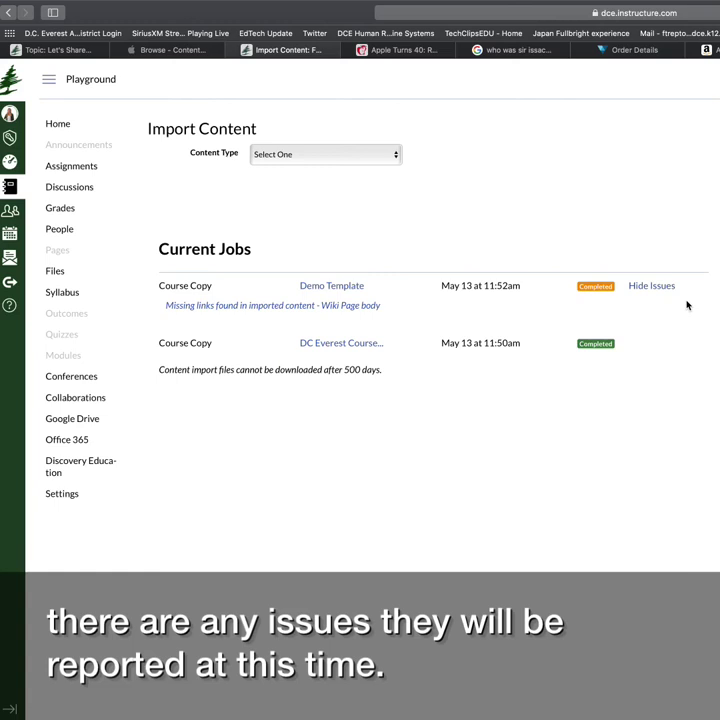
click(657, 288)
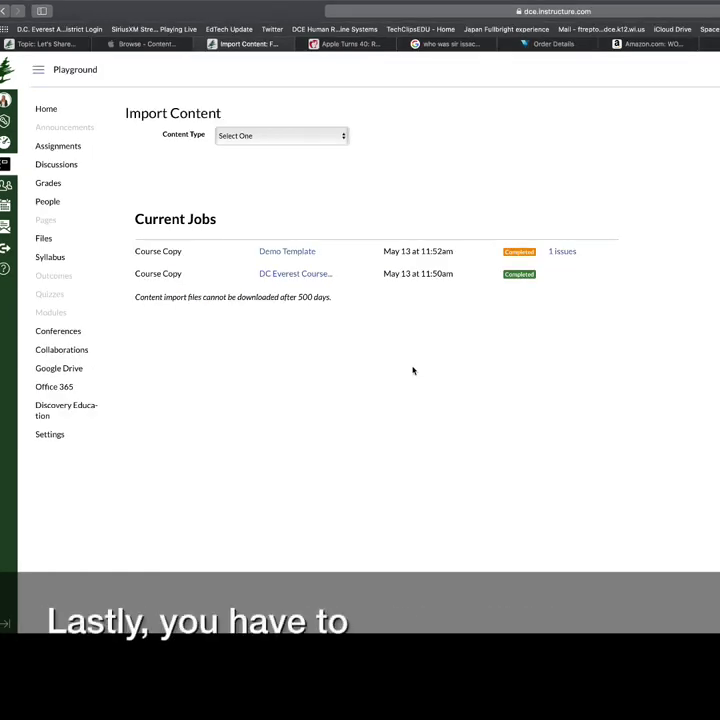
Recheck the import issue, then set the course home page to Pages Front Page and save
click(571, 253)
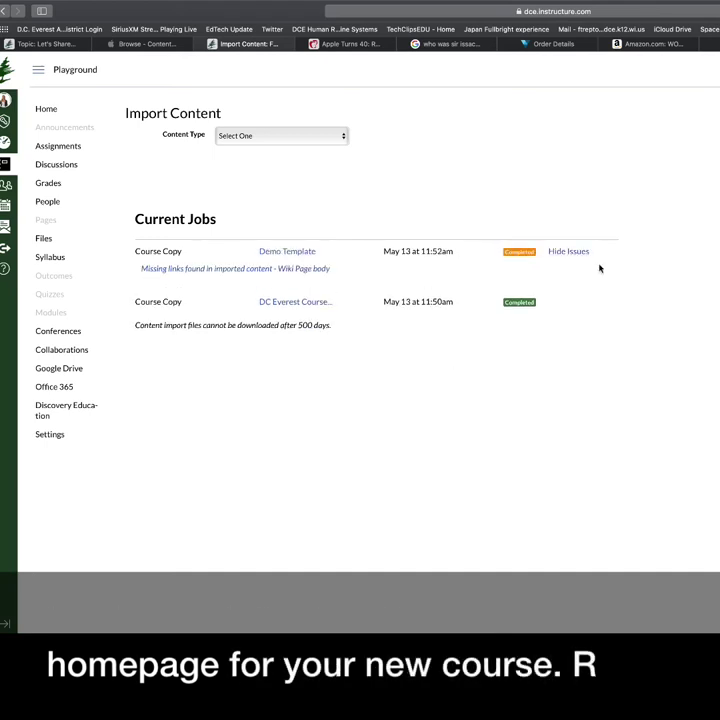
click(575, 255)
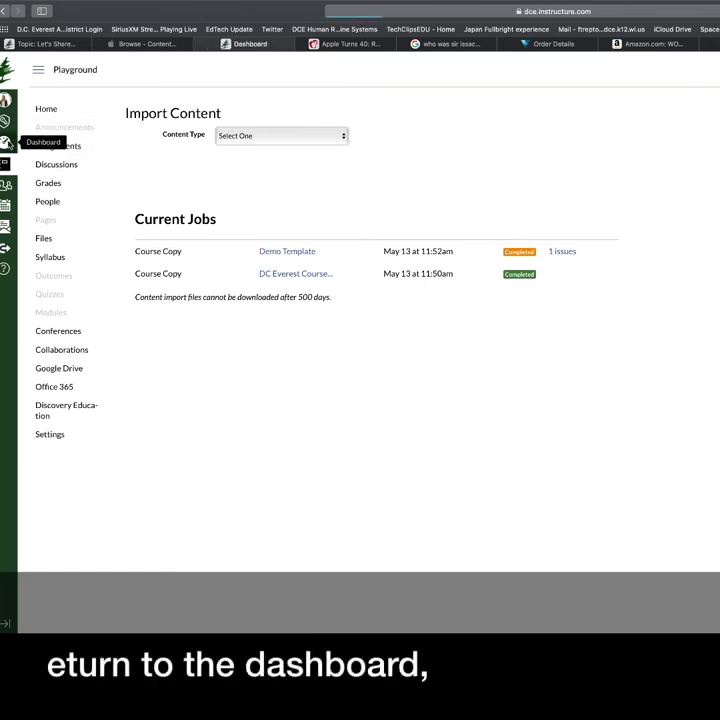
click(6, 141)
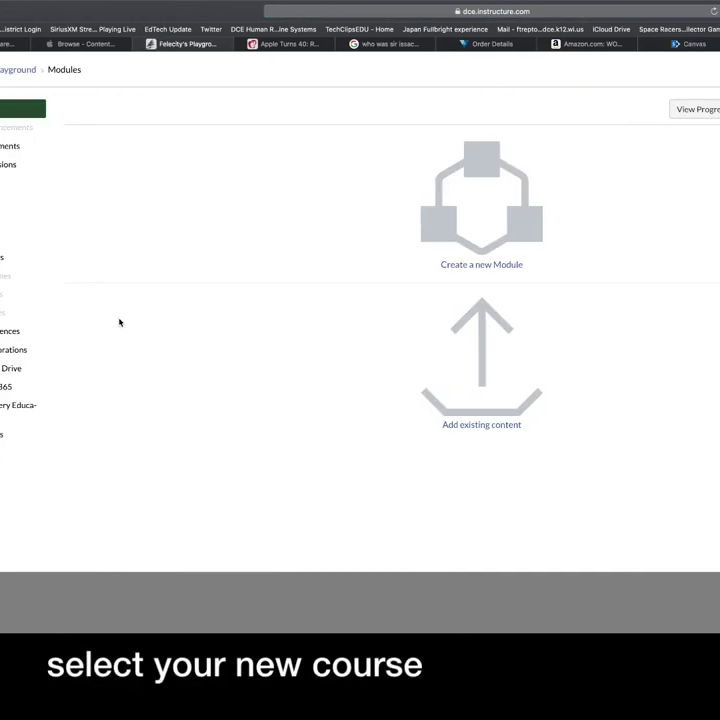
click(620, 183)
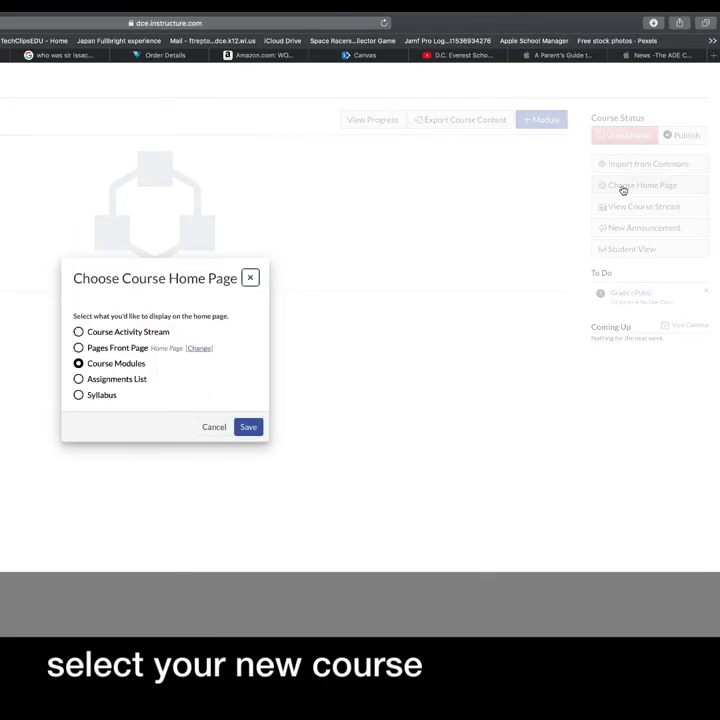
click(248, 428)
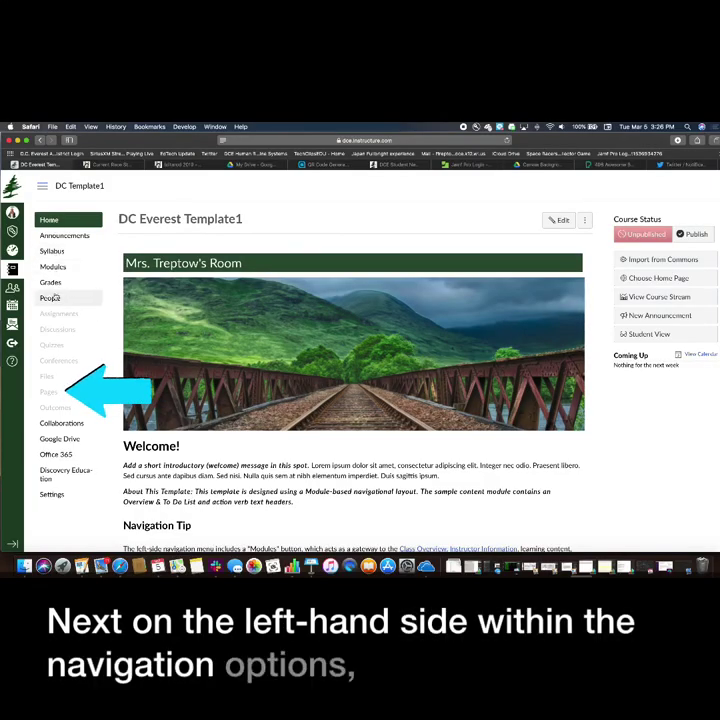
Open the Home Page under Pages and choose Share to Commons from its actions menu
click(49, 392)
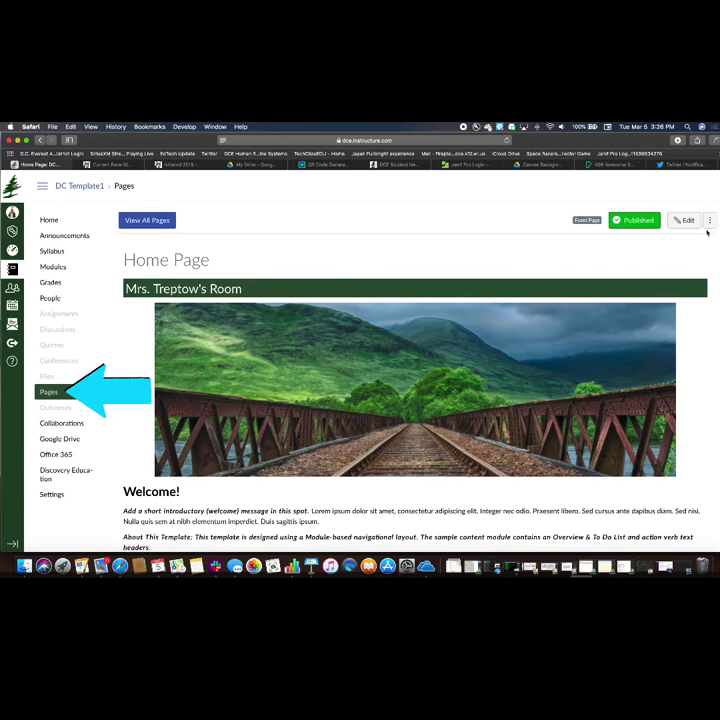
click(710, 221)
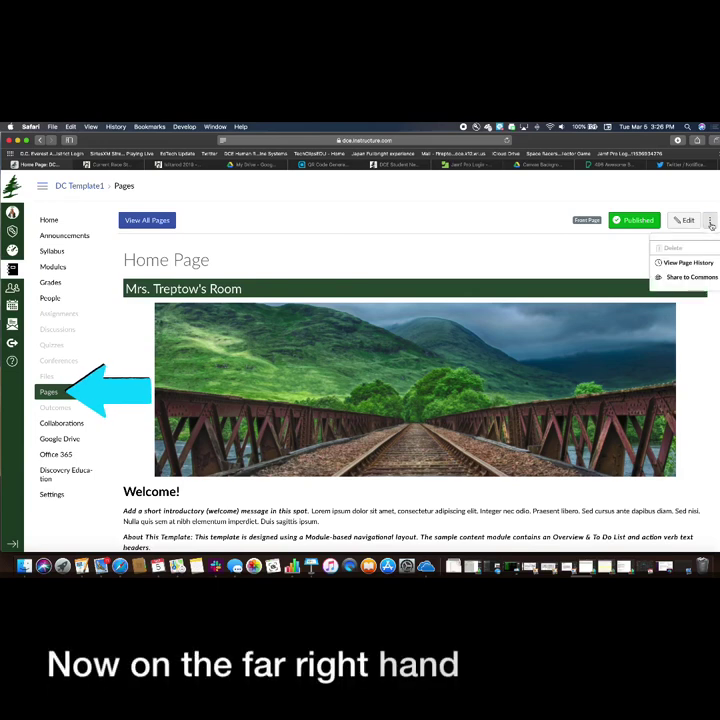
click(705, 282)
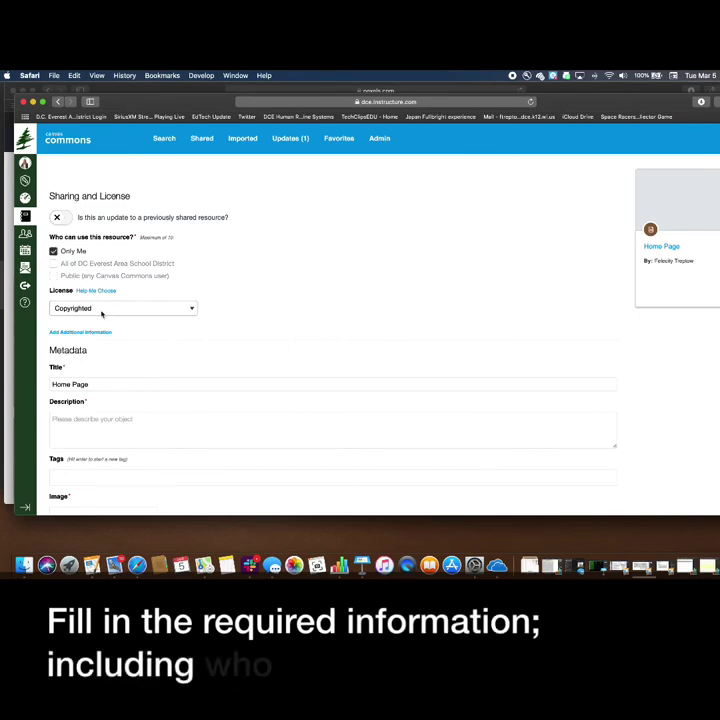
Title the resource 'Algebra Home Page' with the description 'Algebra 1 home page'
scroll(105, 315, down, 2)
click(52, 306)
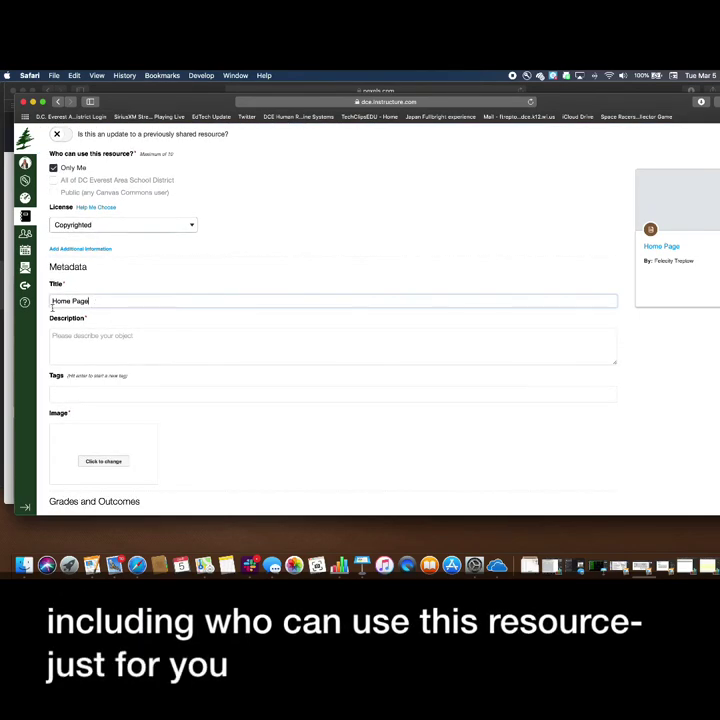
text(Algeb)
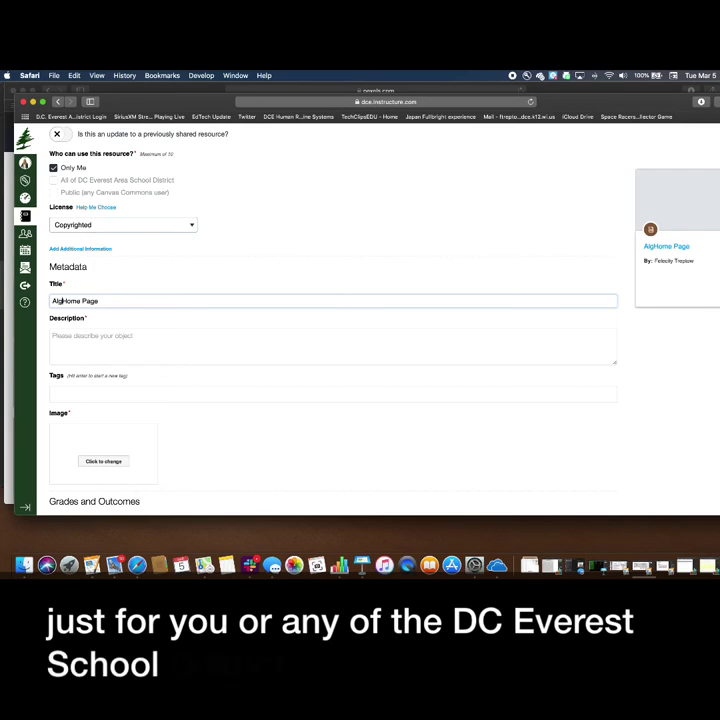
text(ra)
click(53, 336)
text(Algebra)
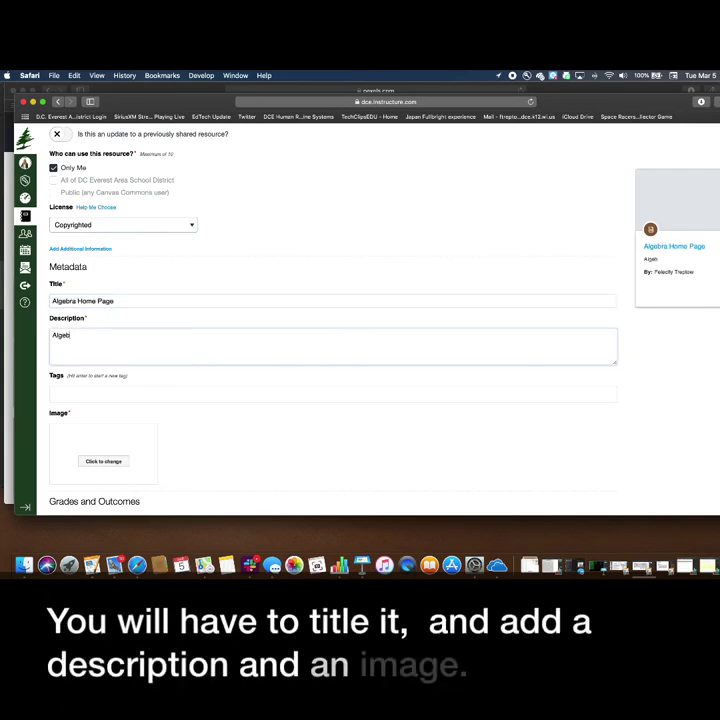
text( 1 home pag)
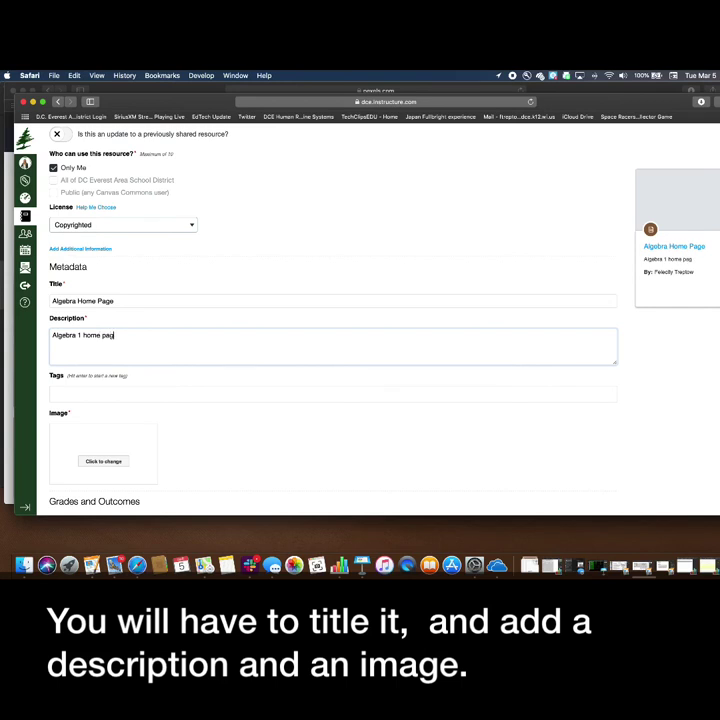
text(e)
Set the resource image to Algebra Banner.001.jpeg from the Desktop's Algebra Banner folder
scroll(138, 428, down, 2)
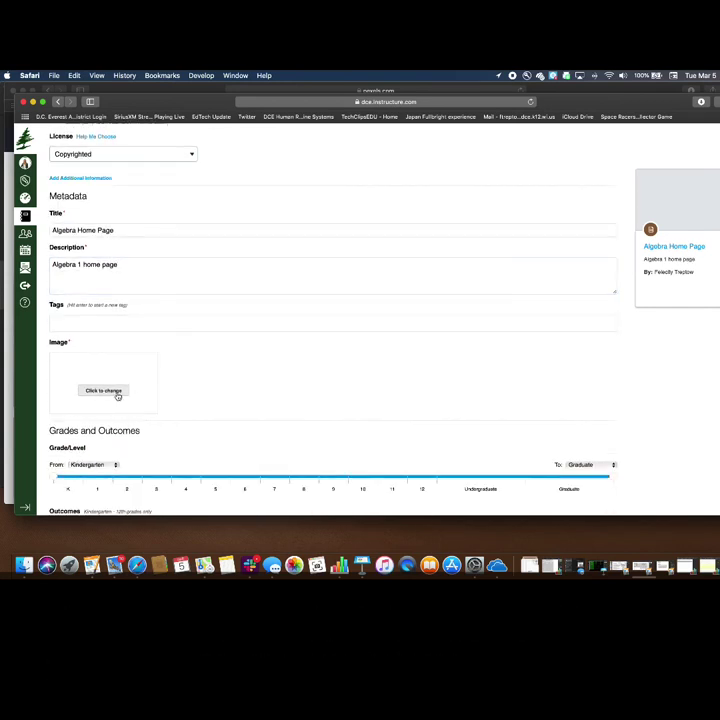
click(104, 391)
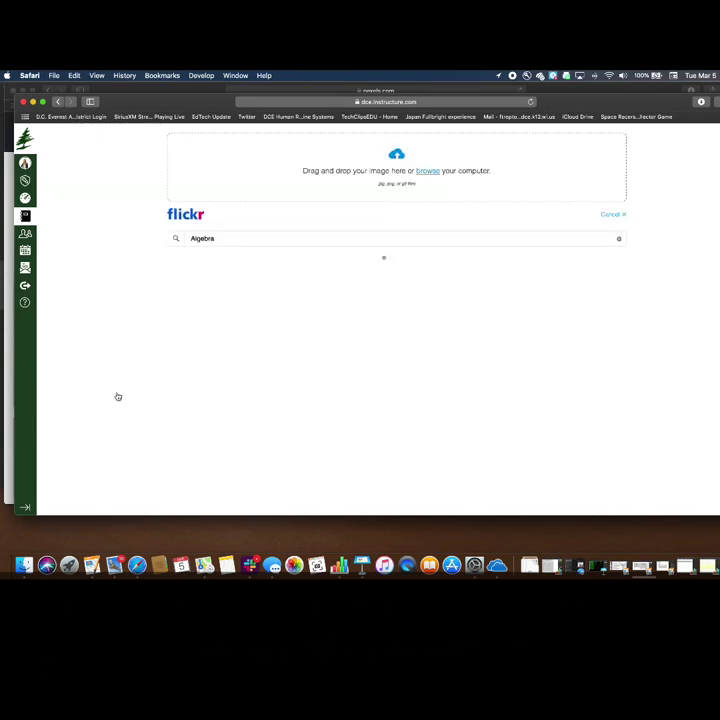
click(432, 172)
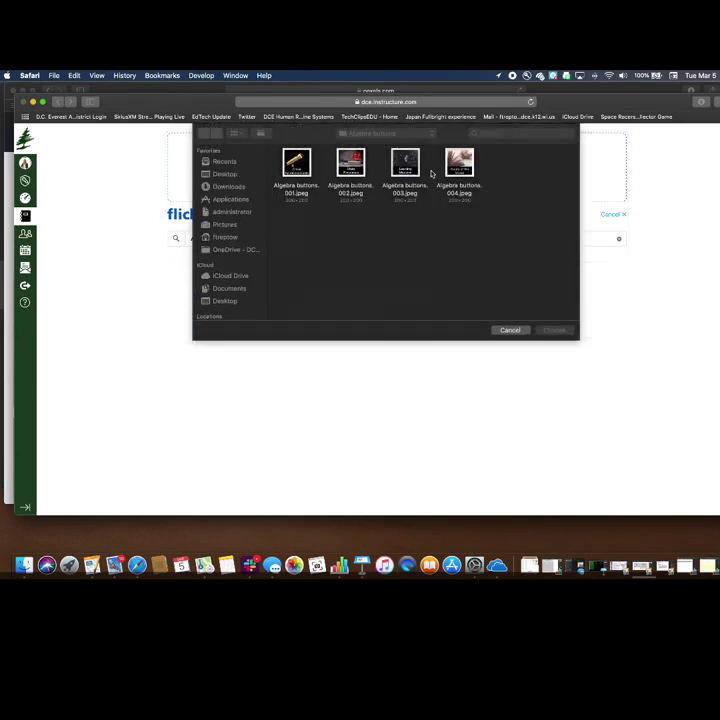
click(226, 174)
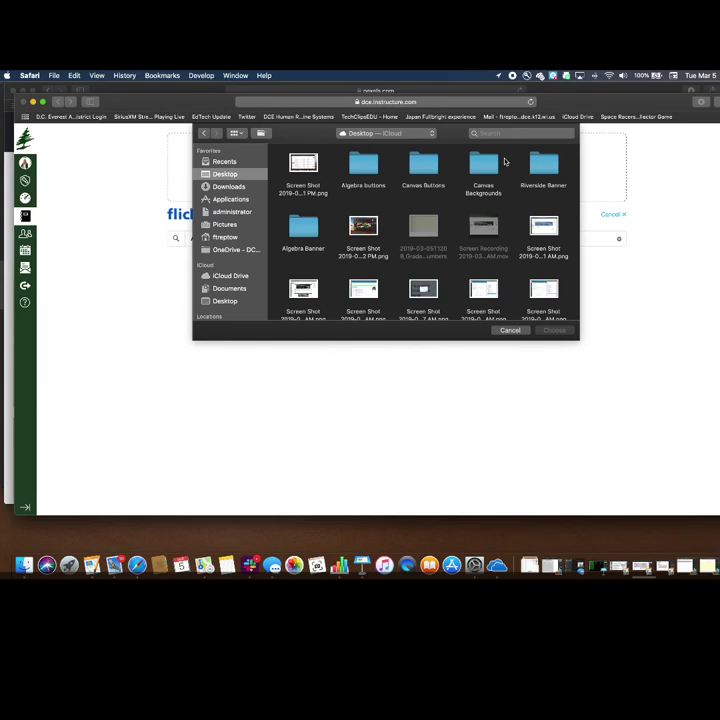
double_click(316, 224)
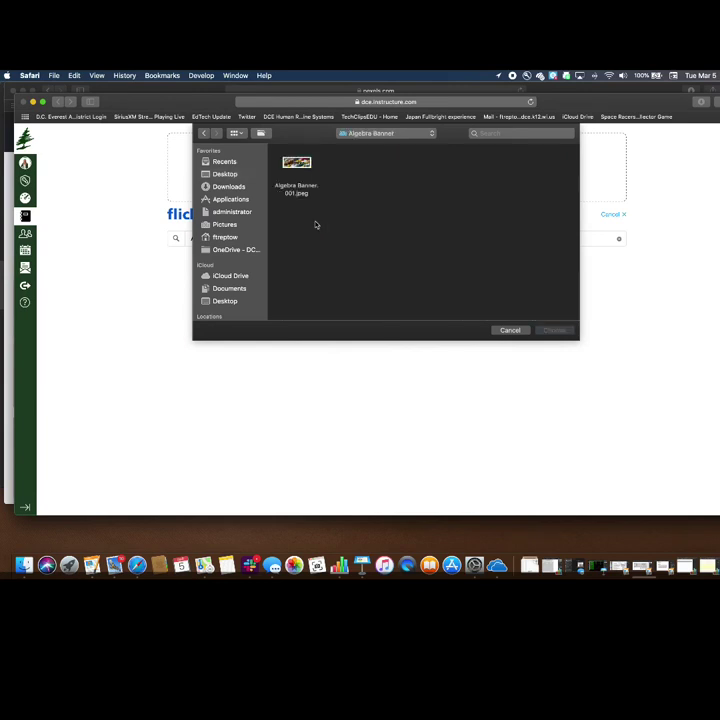
double_click(310, 192)
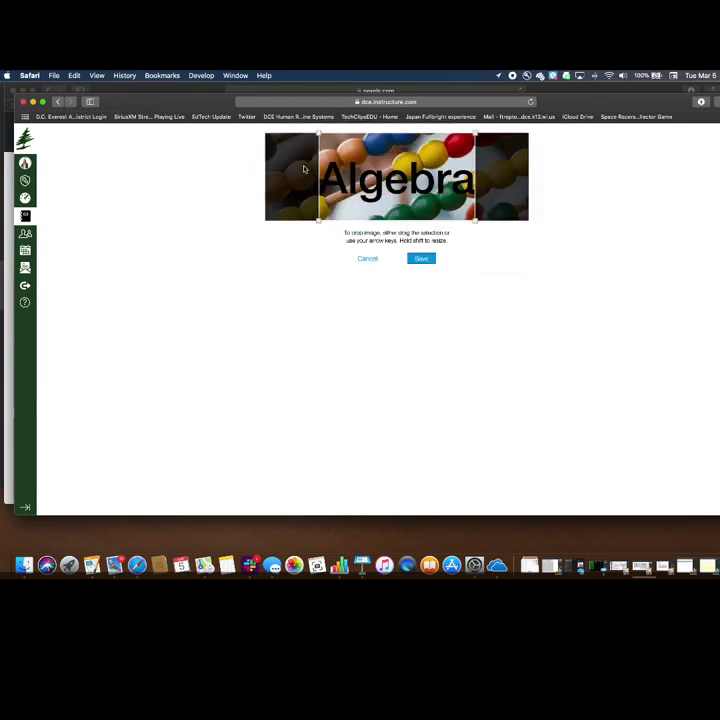
click(418, 259)
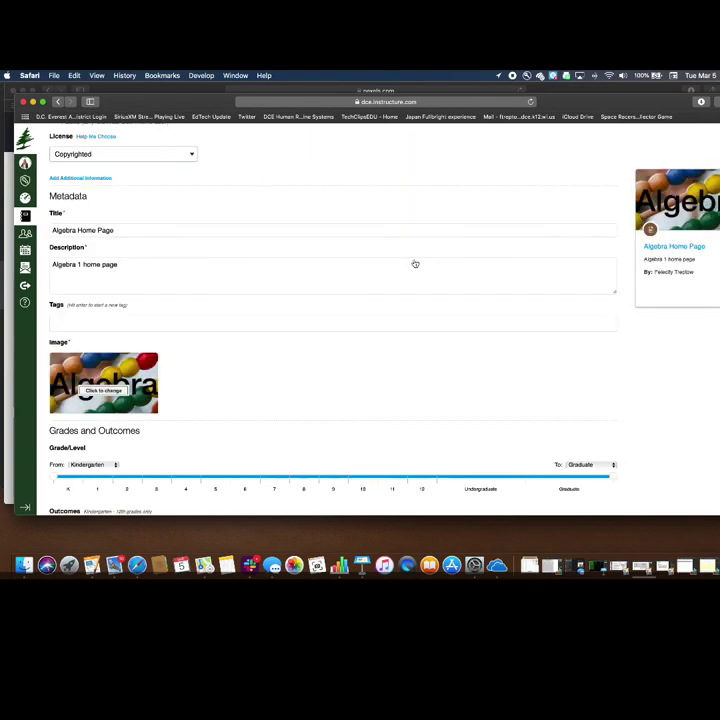
scroll(335, 325, down, 3)
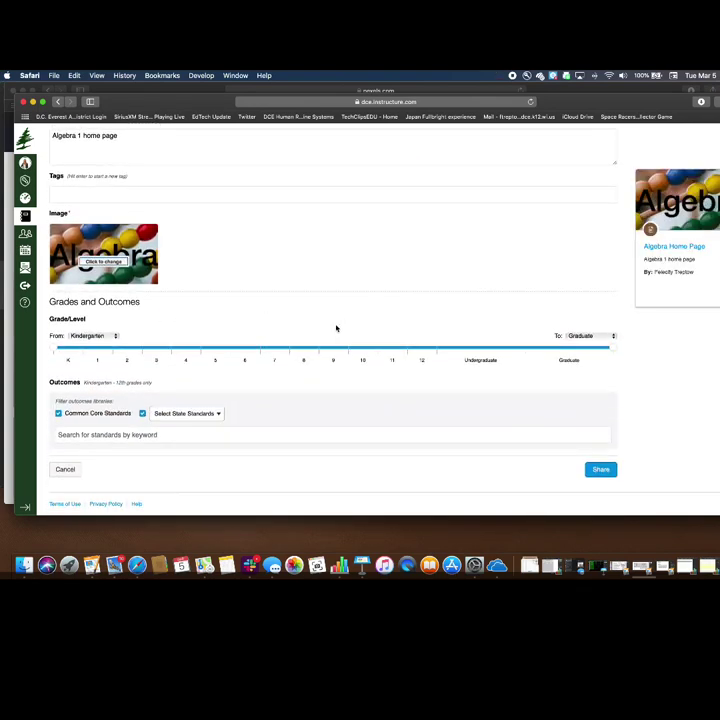
Share Algebra Home Page to Commons, then open its Import/Download course list from Shared resources
click(597, 470)
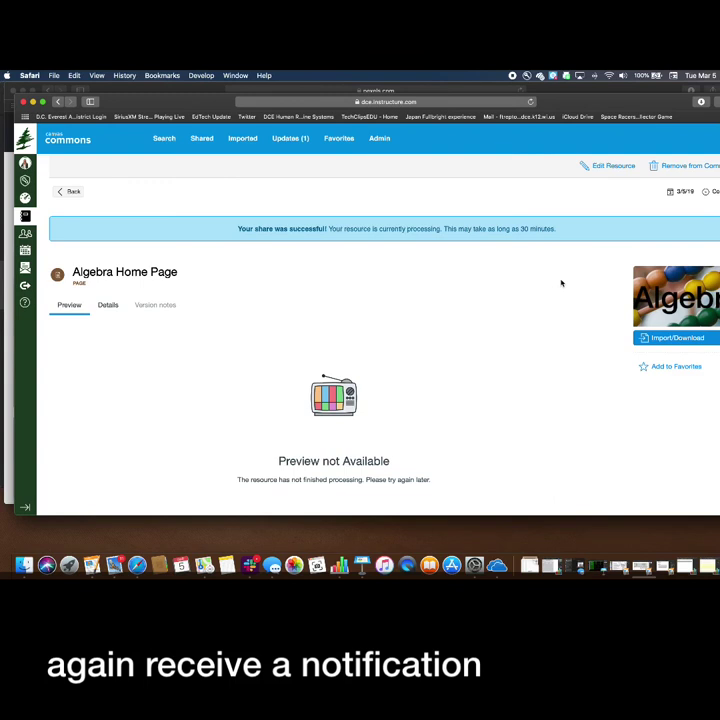
click(199, 142)
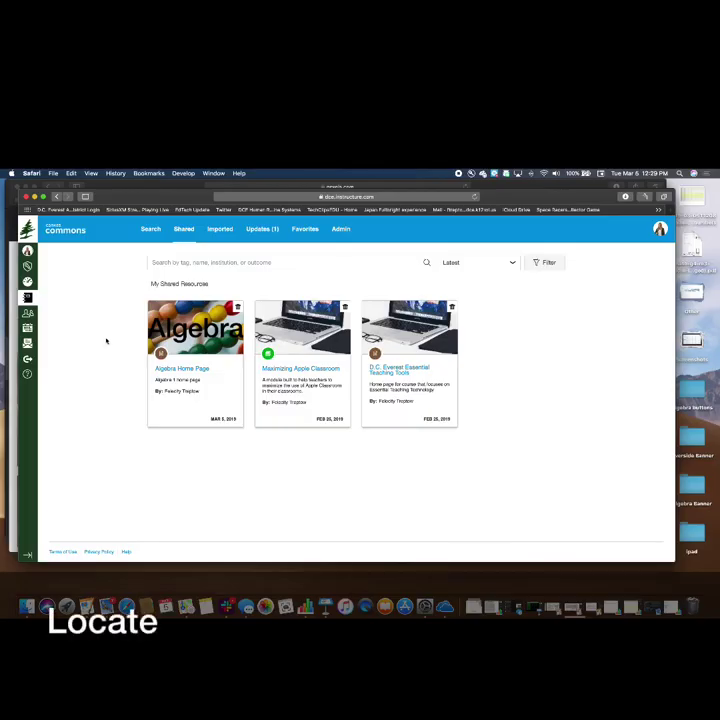
click(199, 370)
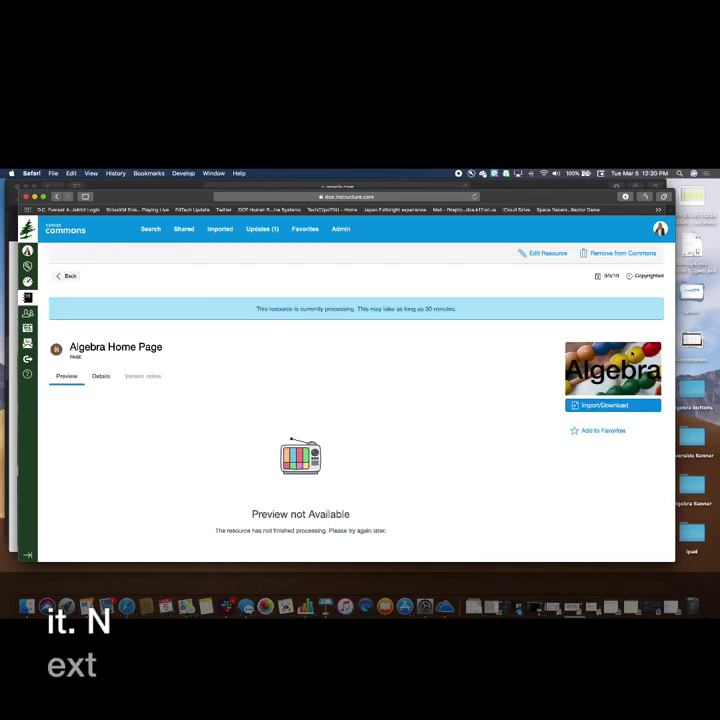
click(614, 405)
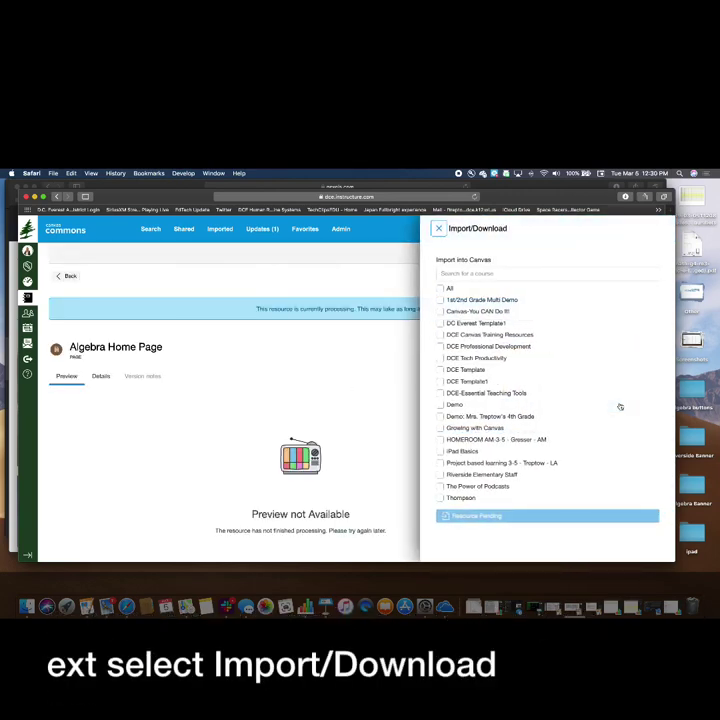